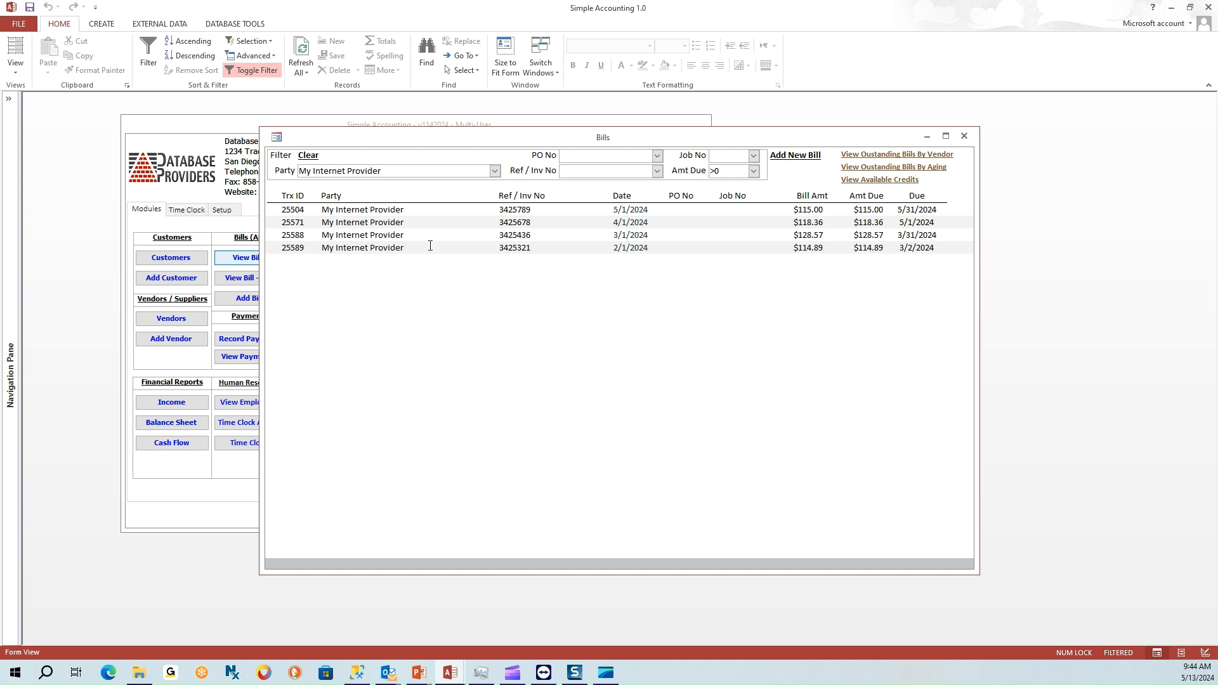
Open the My Internet Provider bill dated 2/1/2024 and start a check payment with the payment date 2/5/2024
{"action": "double_click", "coordinate": [387, 248]}
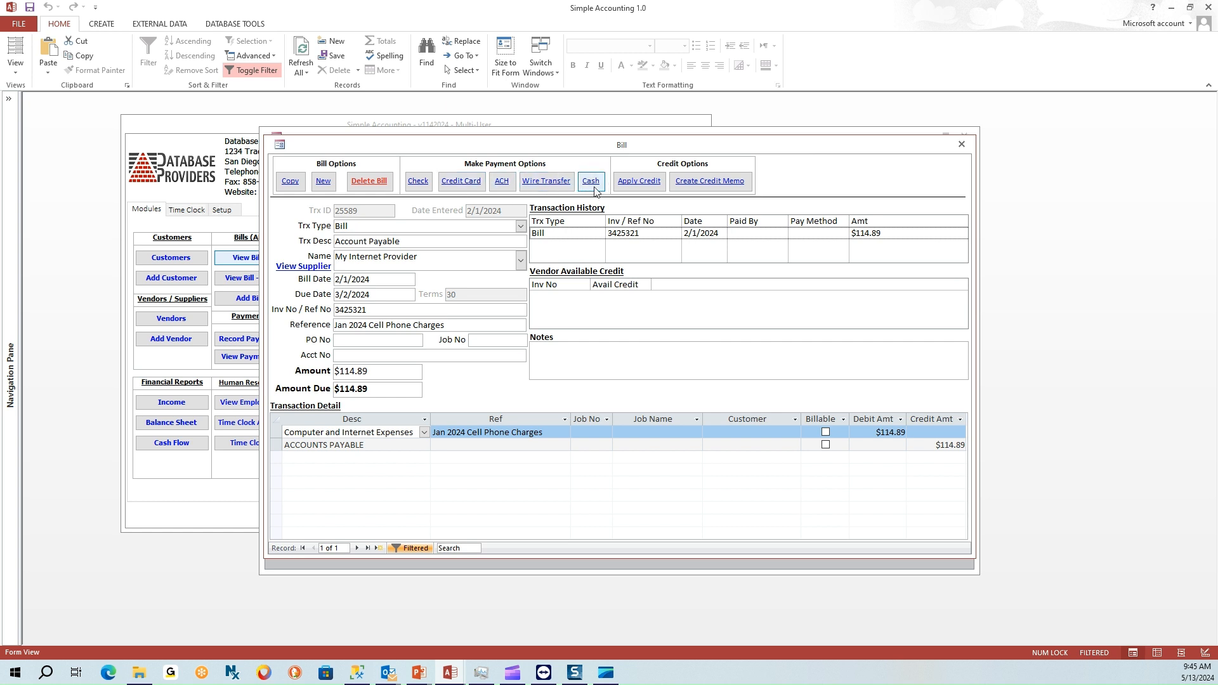
{"action": "left_click", "coordinate": [418, 183]}
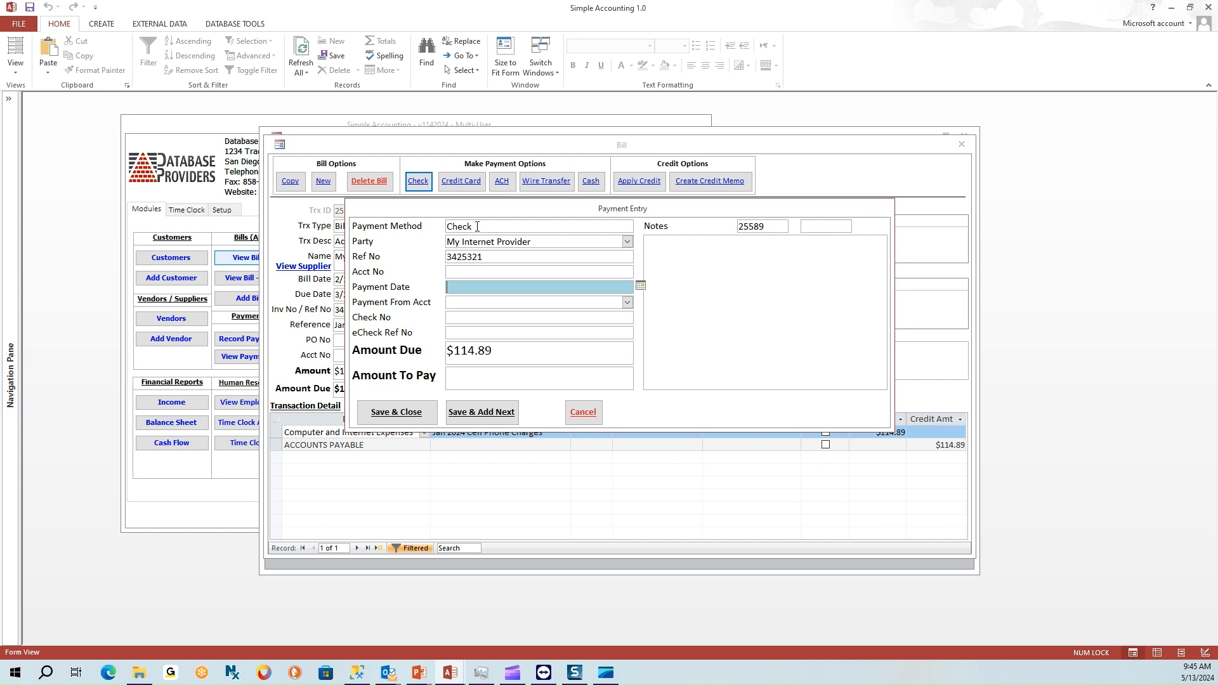
{"action": "double_click", "coordinate": [477, 226]}
{"action": "left_click", "coordinate": [485, 243]}
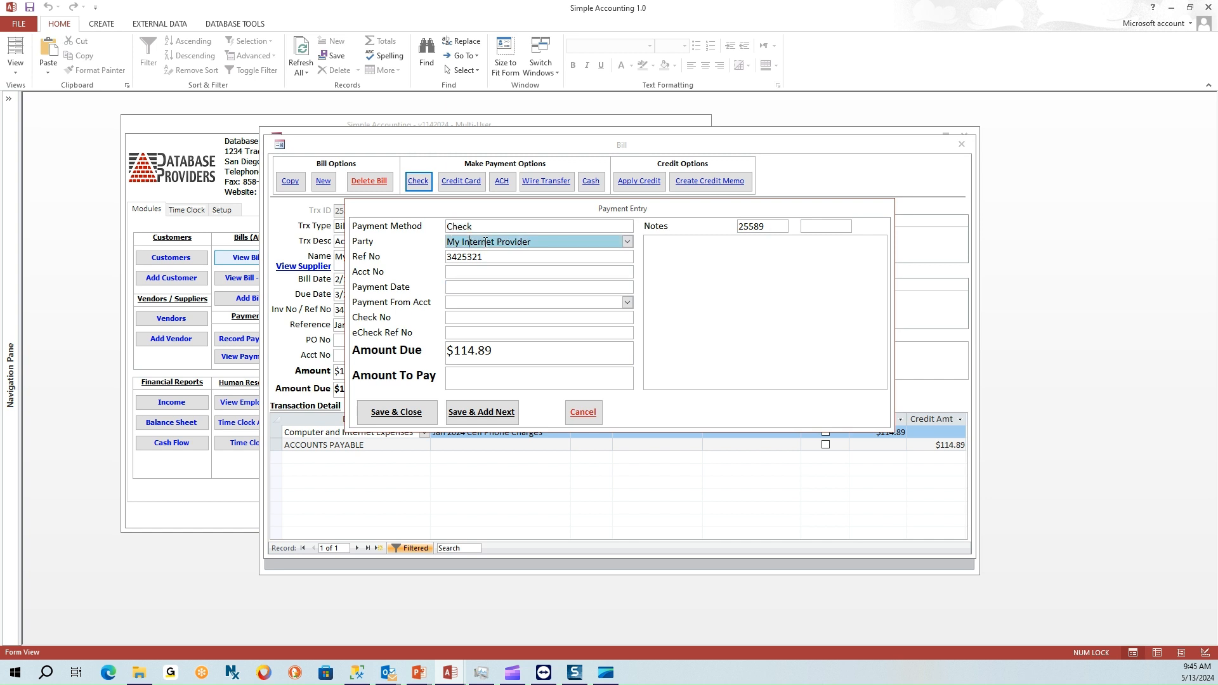
{"action": "key", "text": "Tab"}
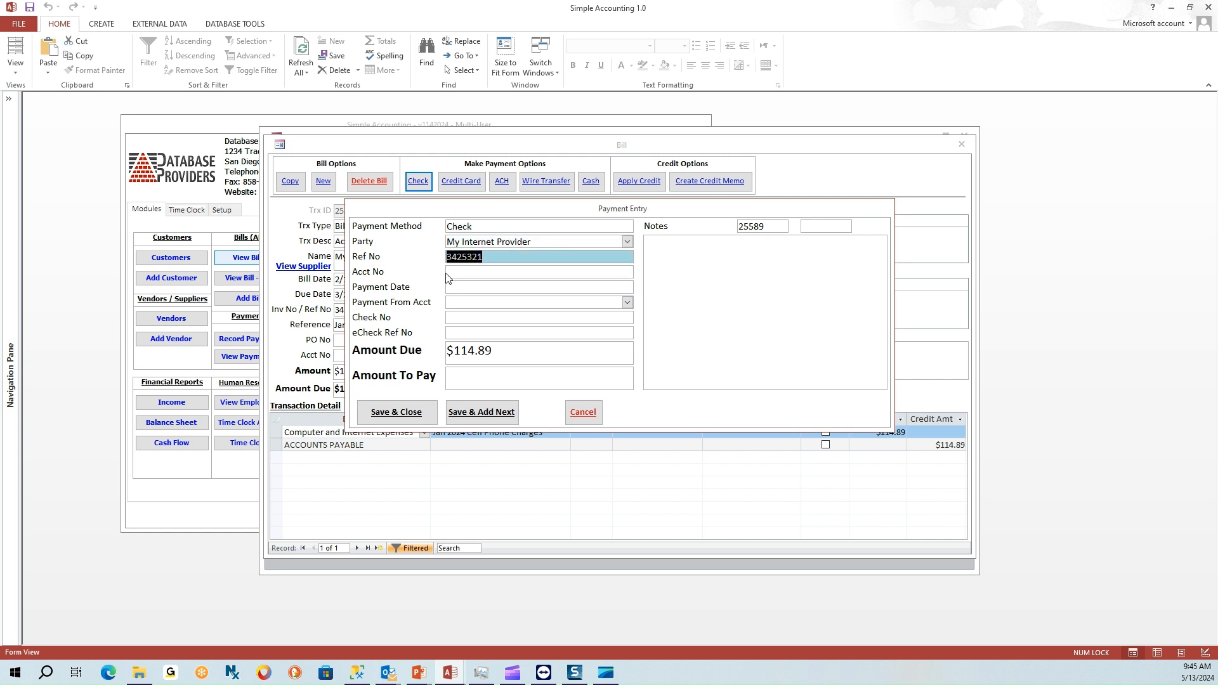
{"action": "key", "text": "Tab"}
{"action": "key", "text": "Tab"}
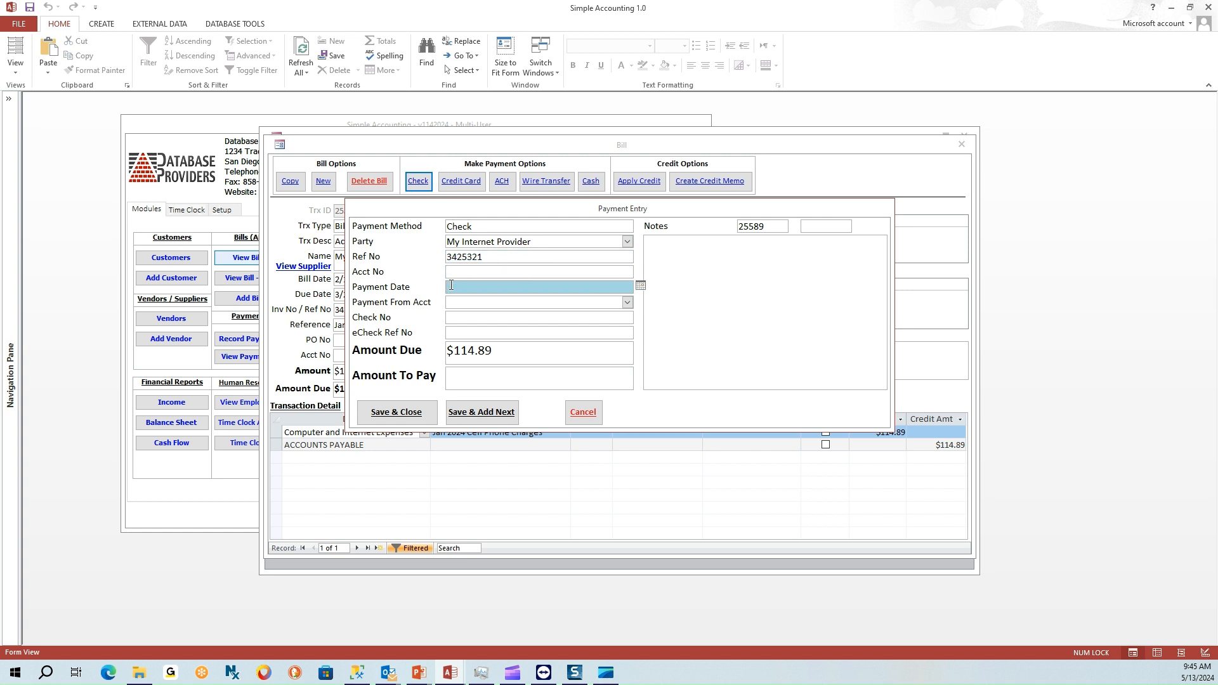
{"action": "type", "text": "2/5/2024"}
{"action": "key", "text": "Tab"}
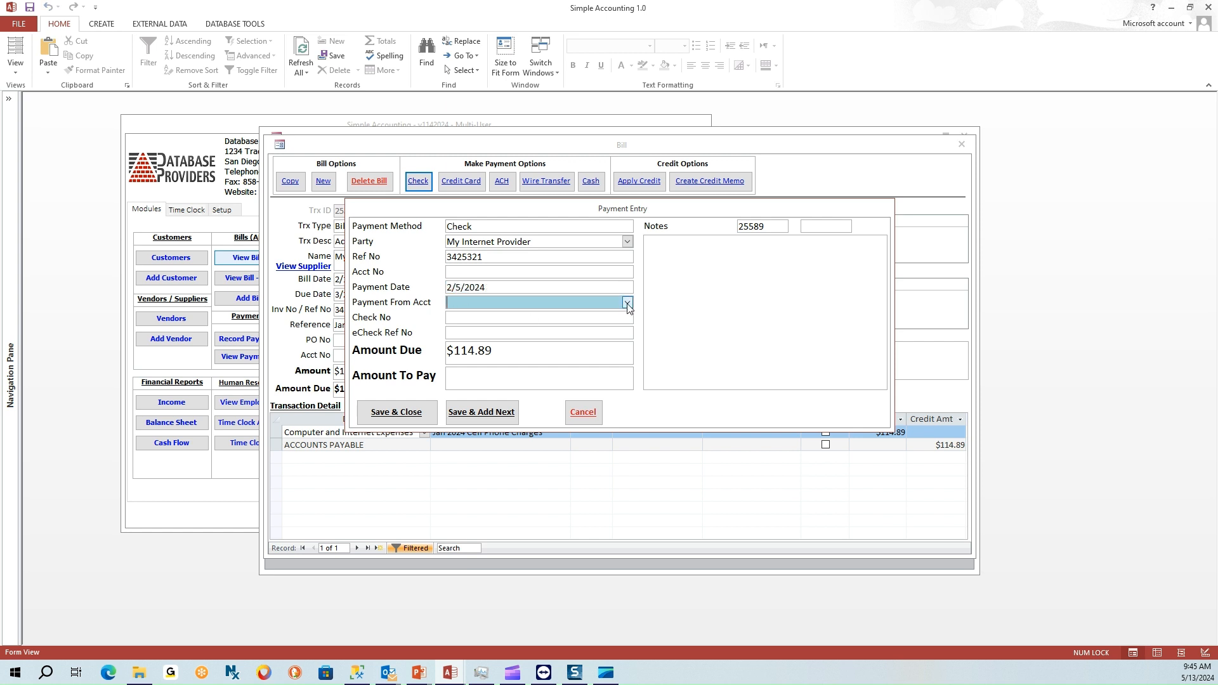
Pay from the Chase Checking account and accept 1017 as the check number
{"action": "left_click", "coordinate": [628, 302]}
{"action": "left_click", "coordinate": [614, 317]}
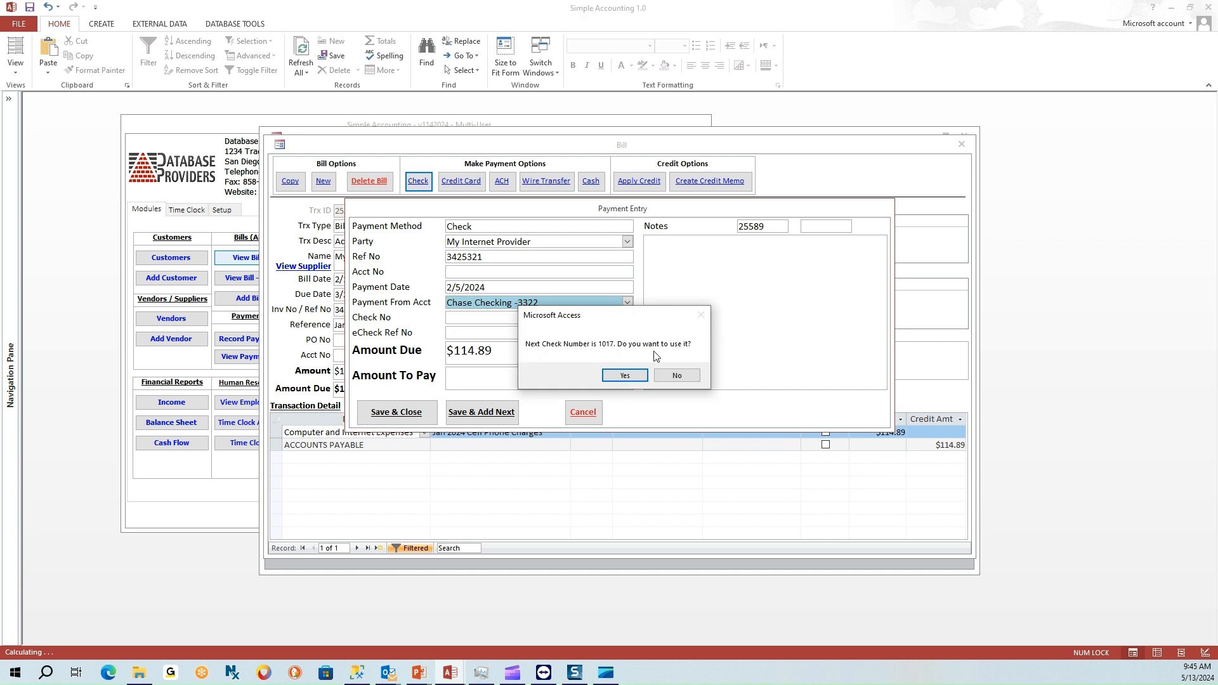
{"action": "left_click", "coordinate": [622, 376]}
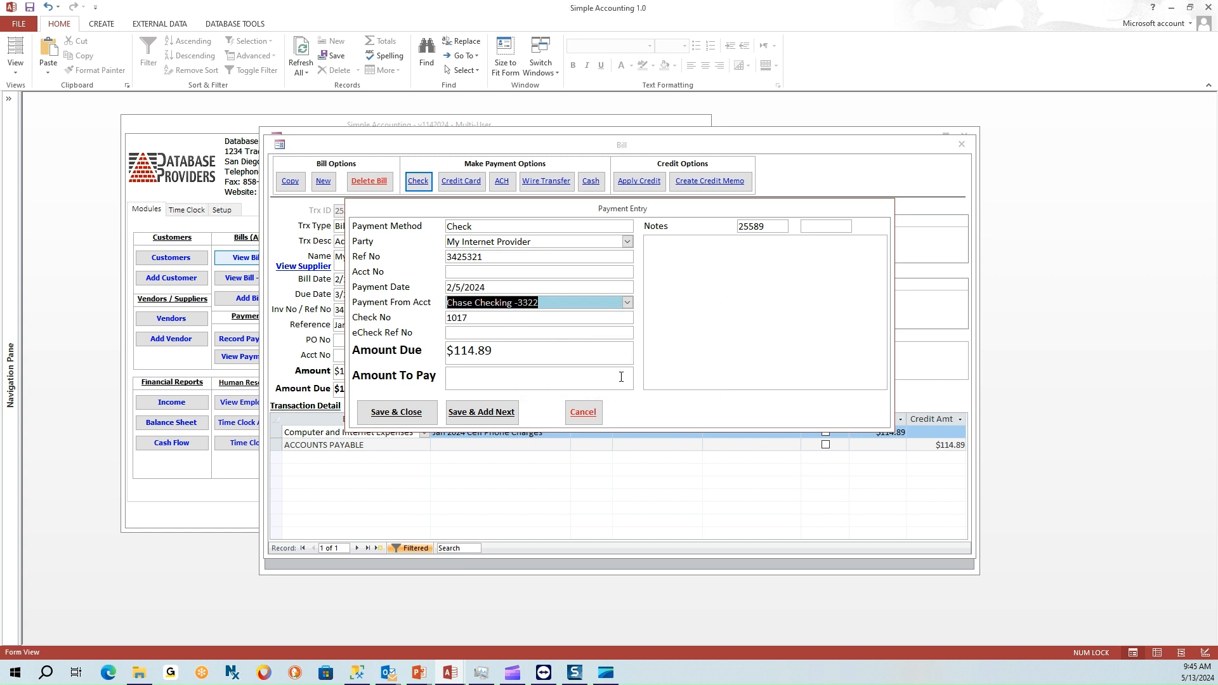
Set the amount to pay to $114.89, then save and close the payment without printing a check
{"action": "left_click", "coordinate": [496, 379]}
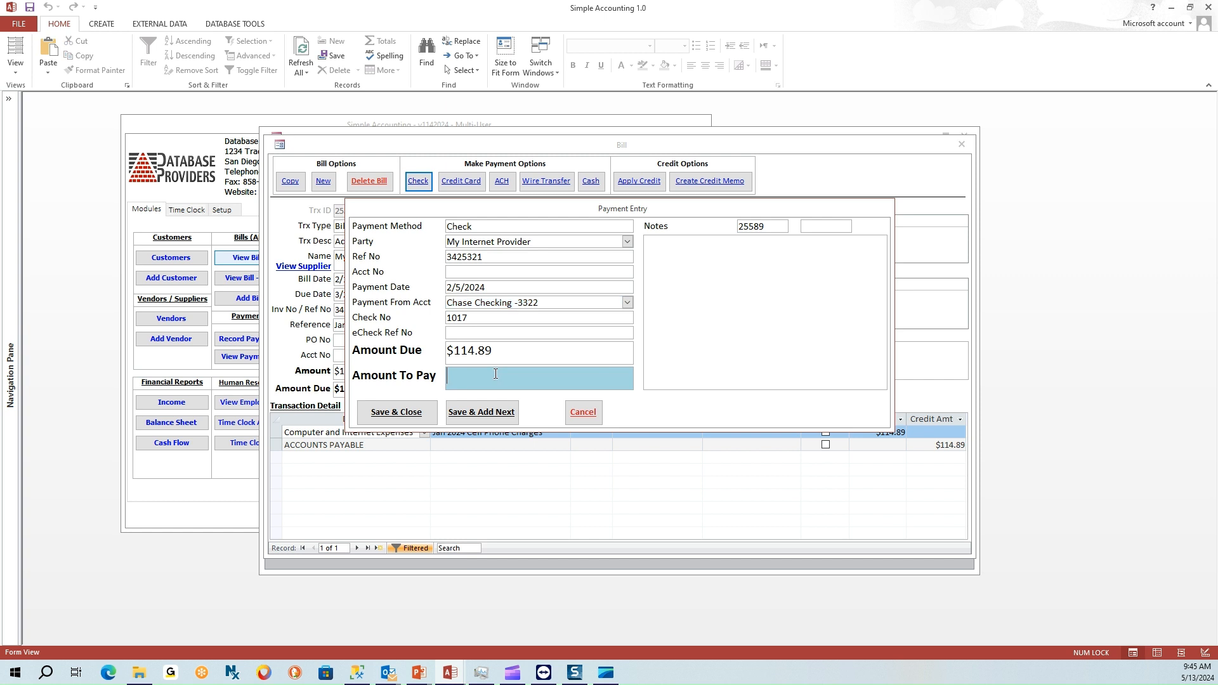
{"action": "type", "text": "114.89"}
{"action": "left_click", "coordinate": [667, 304]}
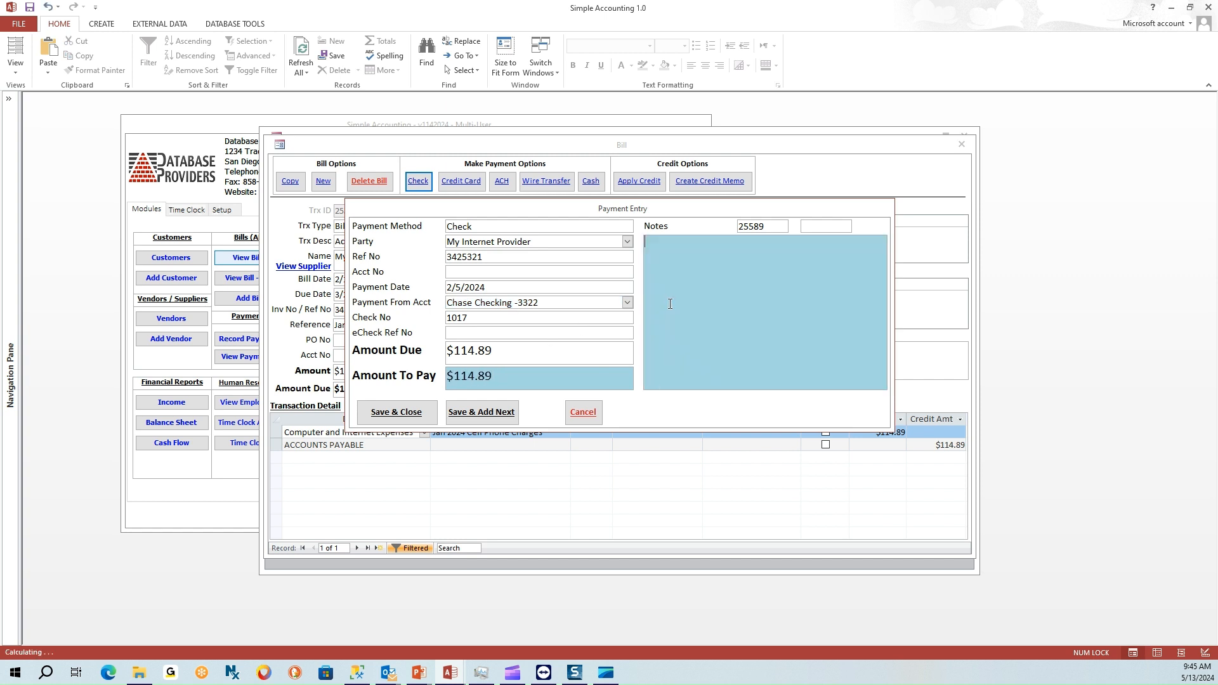
{"action": "left_click", "coordinate": [391, 413]}
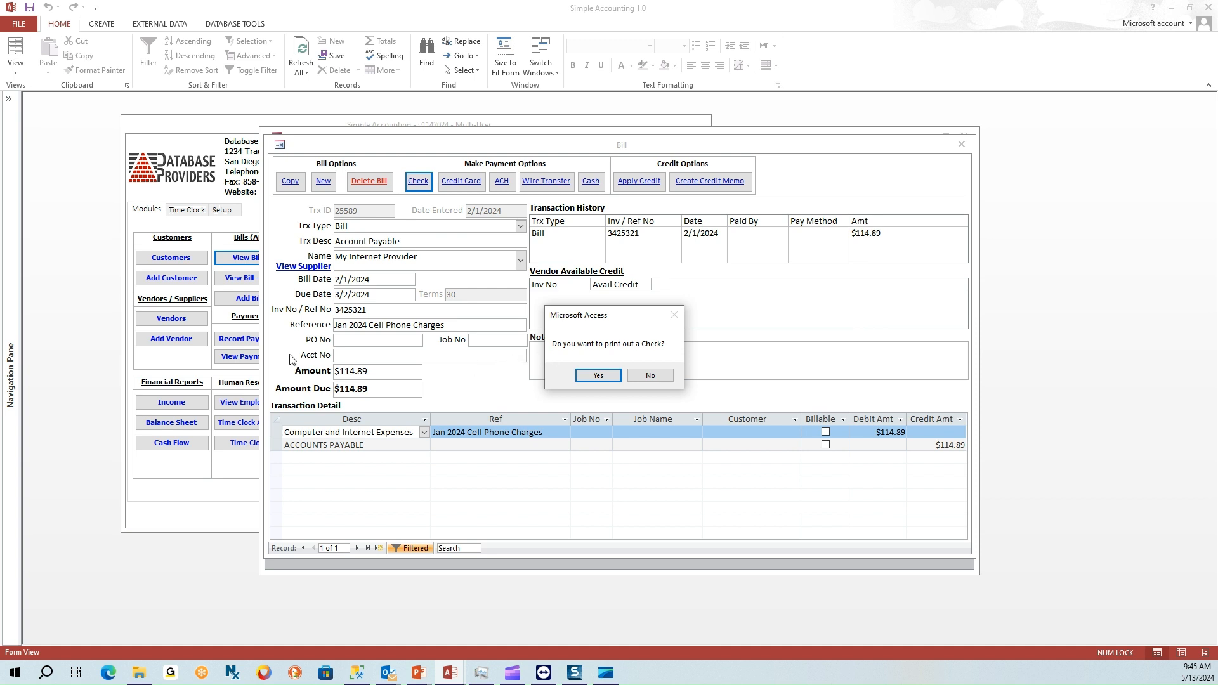
{"action": "left_click", "coordinate": [648, 378]}
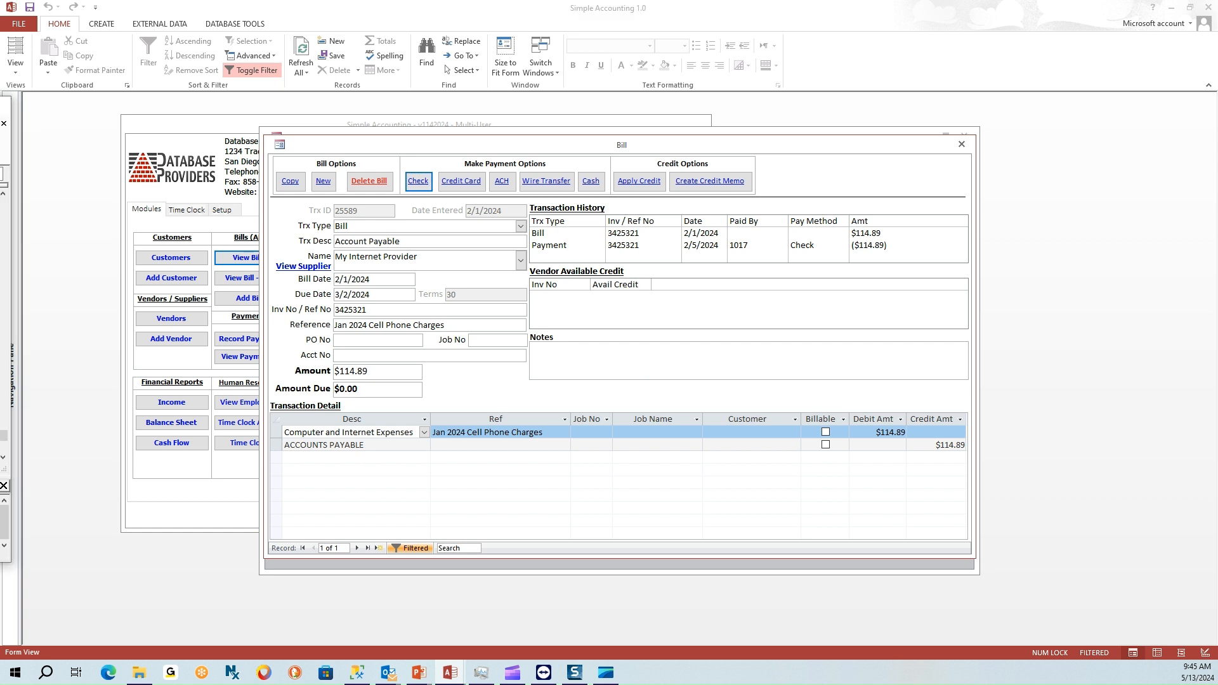
Check the payment entry in the bill's transaction history and its amount due, then close the bill
{"action": "left_click", "coordinate": [651, 247]}
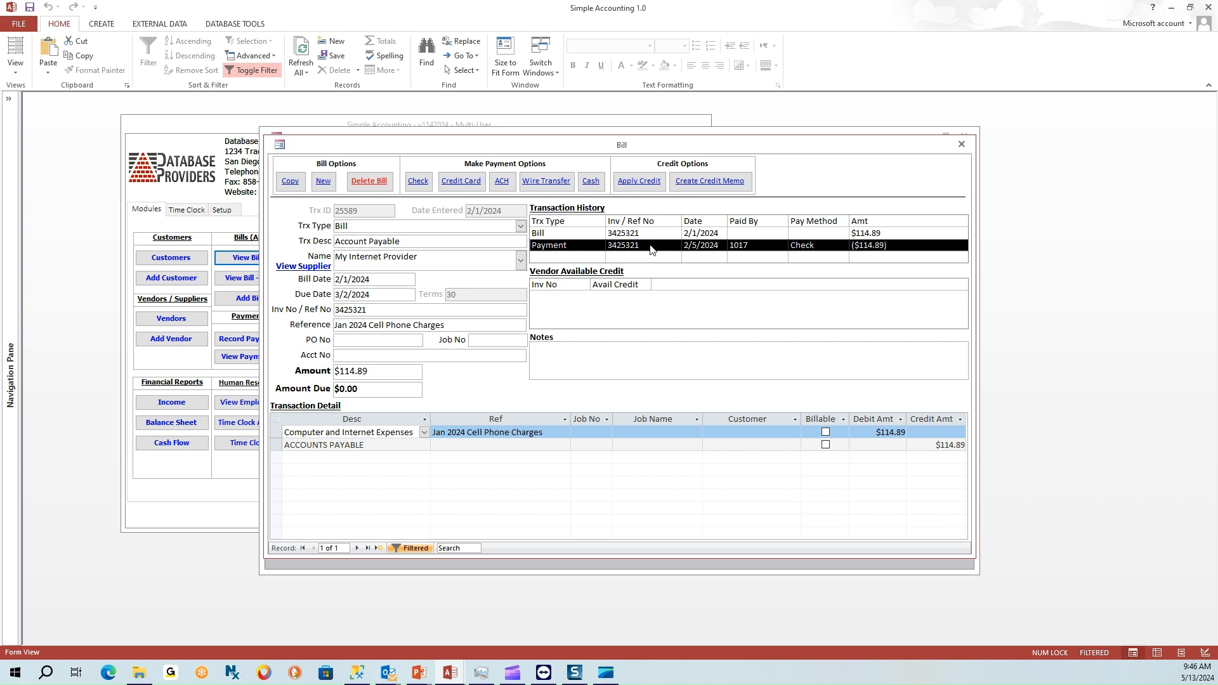
{"action": "left_click", "coordinate": [363, 390]}
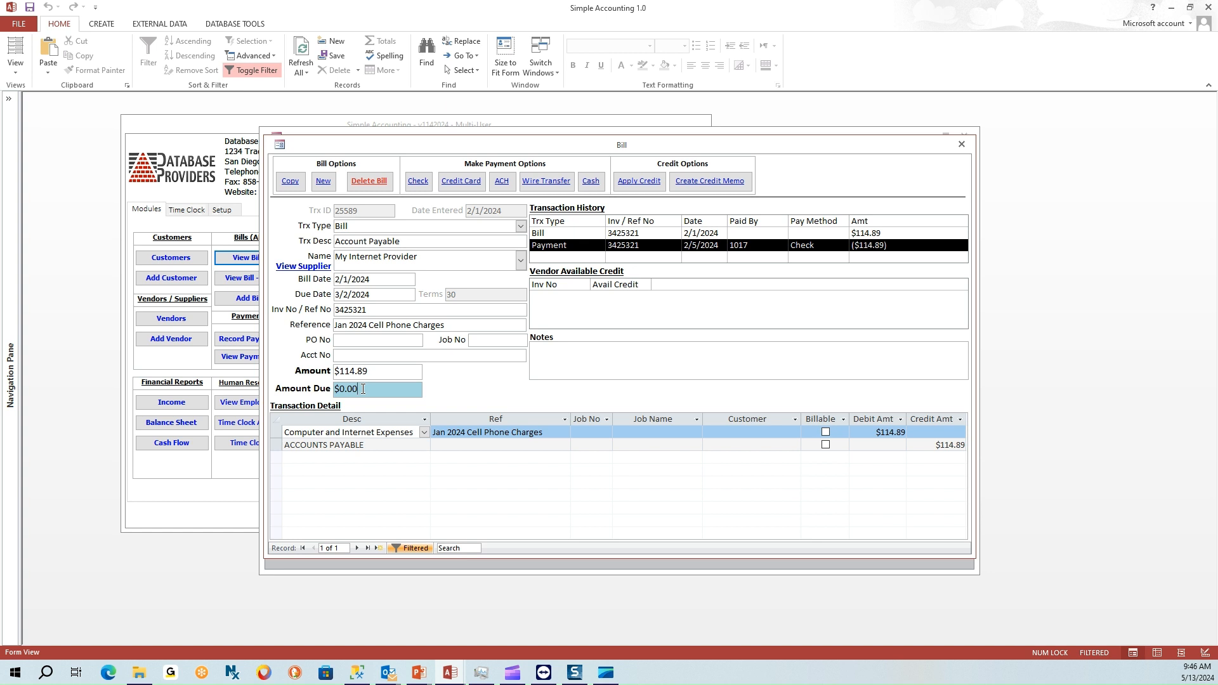
{"action": "left_click", "coordinate": [324, 394]}
{"action": "left_click", "coordinate": [960, 145]}
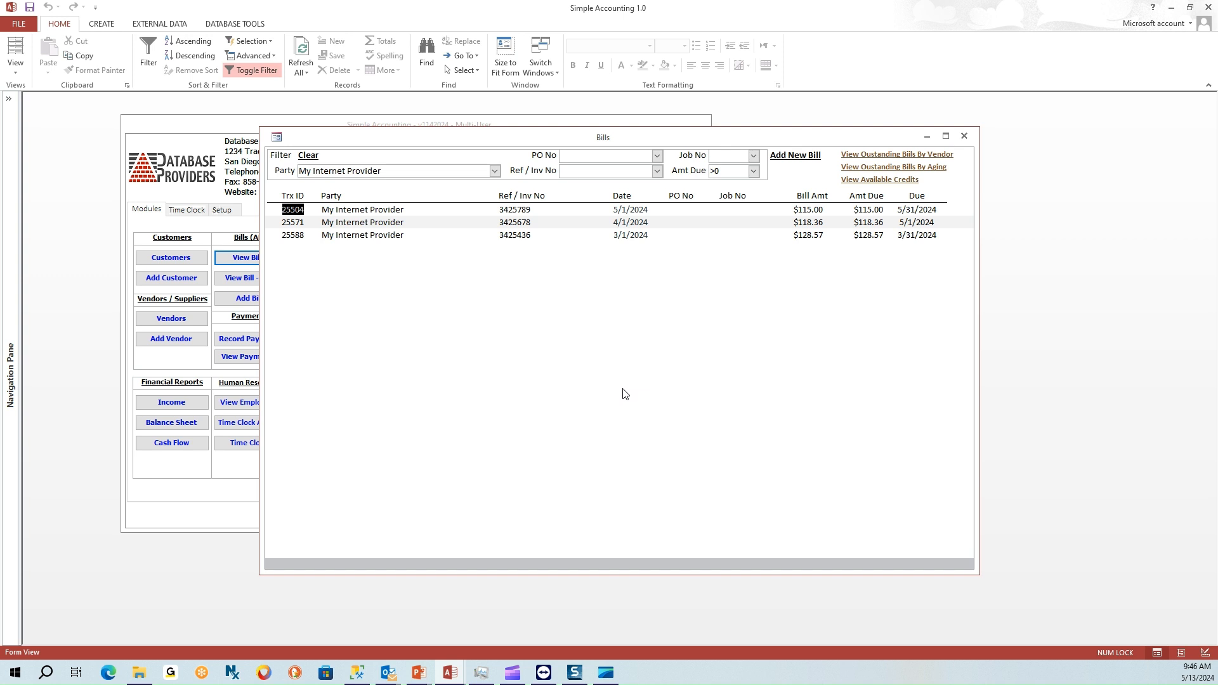
{"action": "left_click_drag", "start_coordinate": [381, 171], "coordinate": [294, 172]}
{"action": "key", "text": "ctrl+c"}
{"action": "left_click_drag", "start_coordinate": [728, 171], "coordinate": [705, 174]}
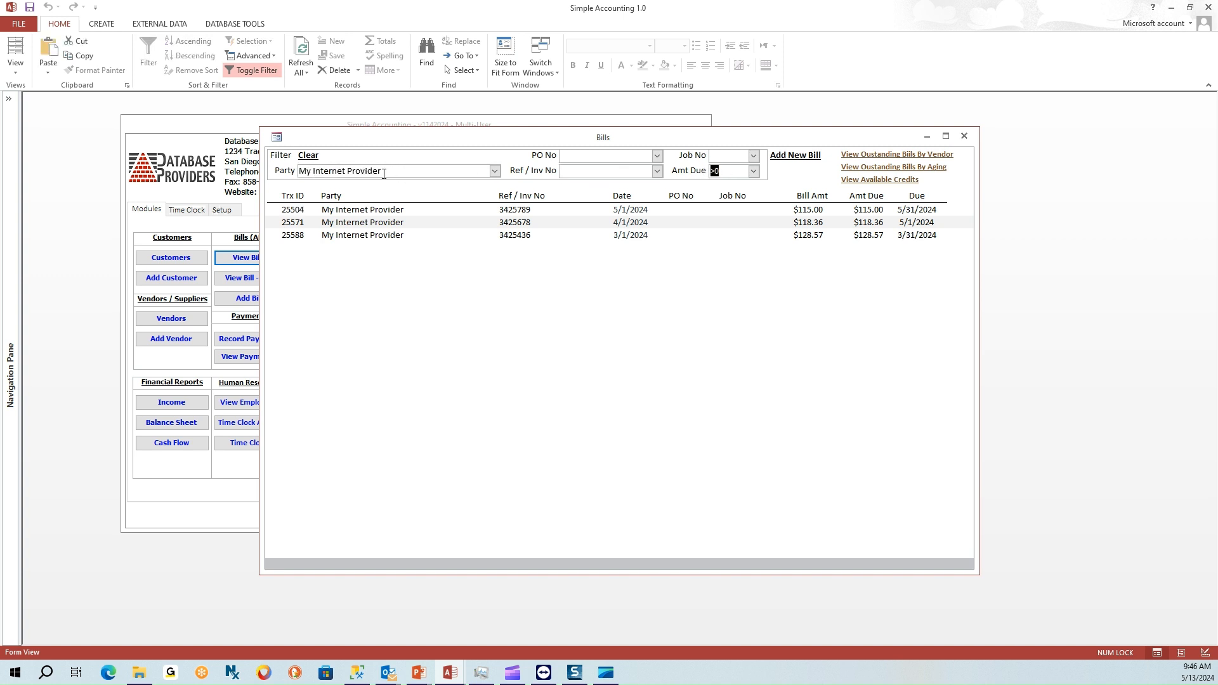
{"action": "left_click_drag", "start_coordinate": [384, 172], "coordinate": [299, 172]}
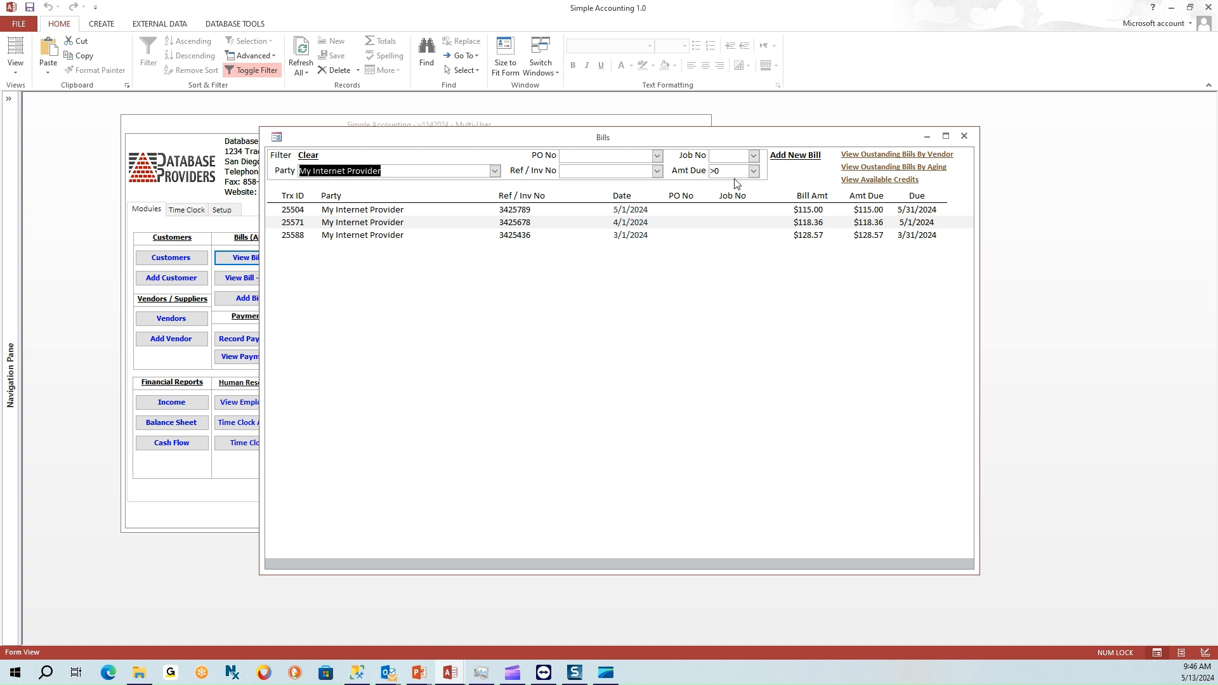
{"action": "left_click_drag", "start_coordinate": [730, 171], "coordinate": [703, 177]}
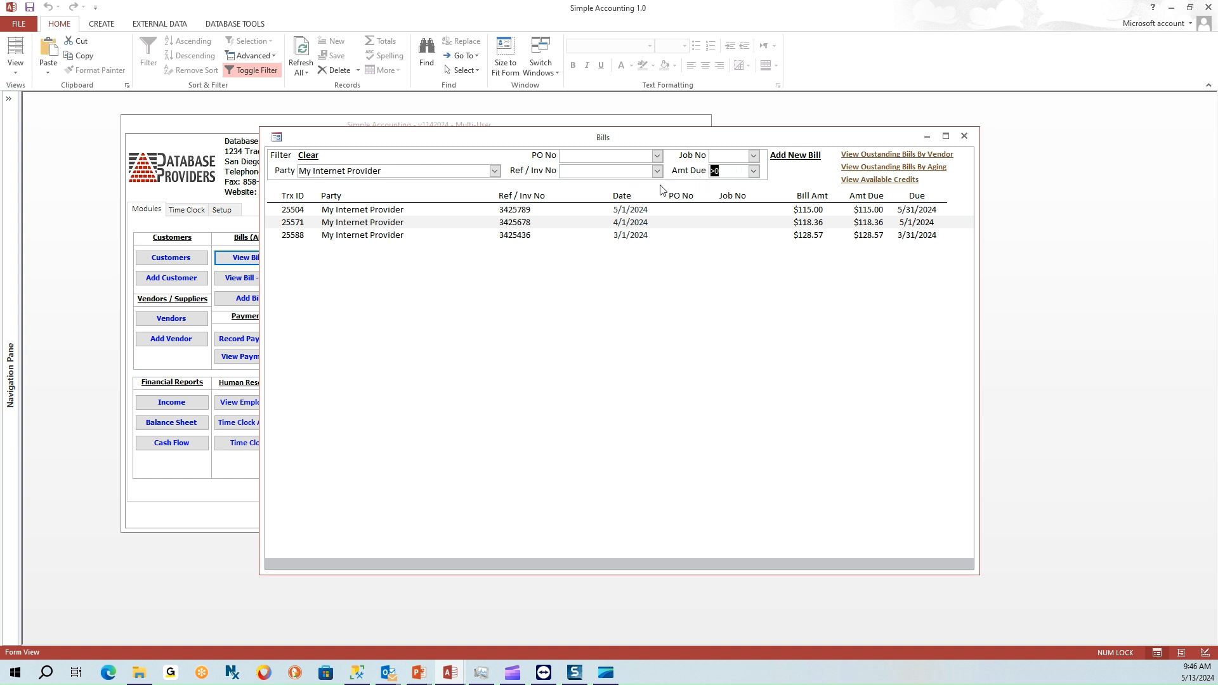
Clear the bill filters and filter the list to bills with an amount due >0
{"action": "left_click", "coordinate": [314, 162]}
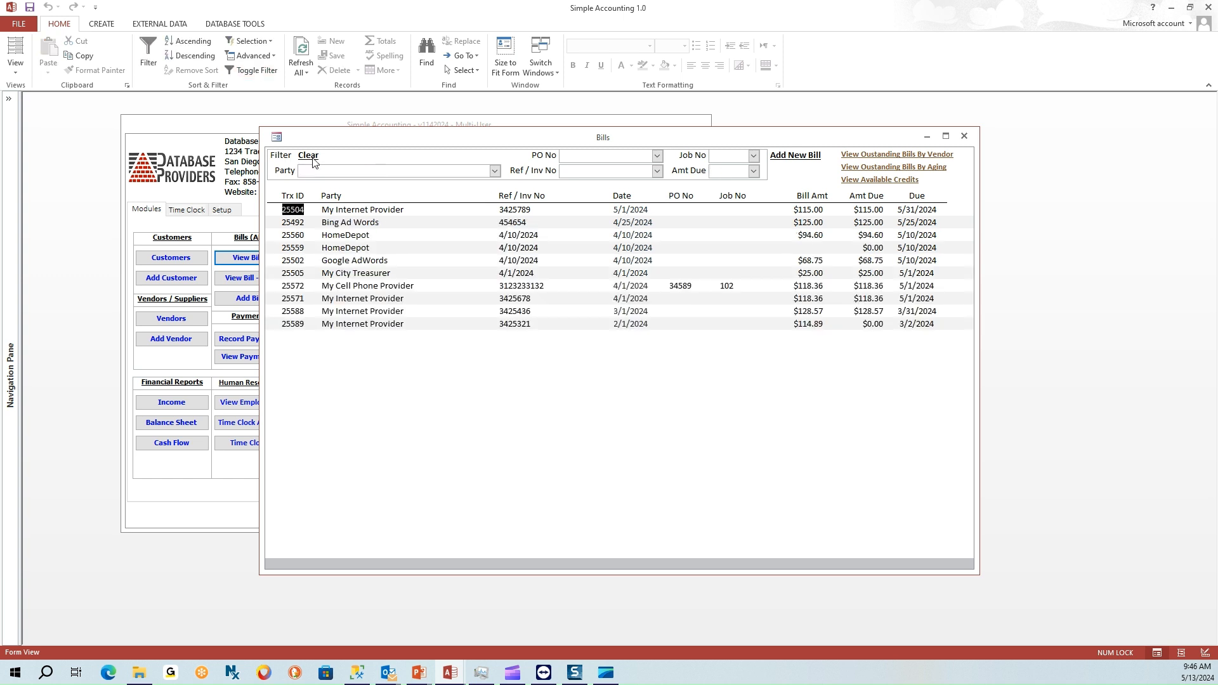
{"action": "left_click", "coordinate": [754, 172]}
{"action": "left_click", "coordinate": [720, 197]}
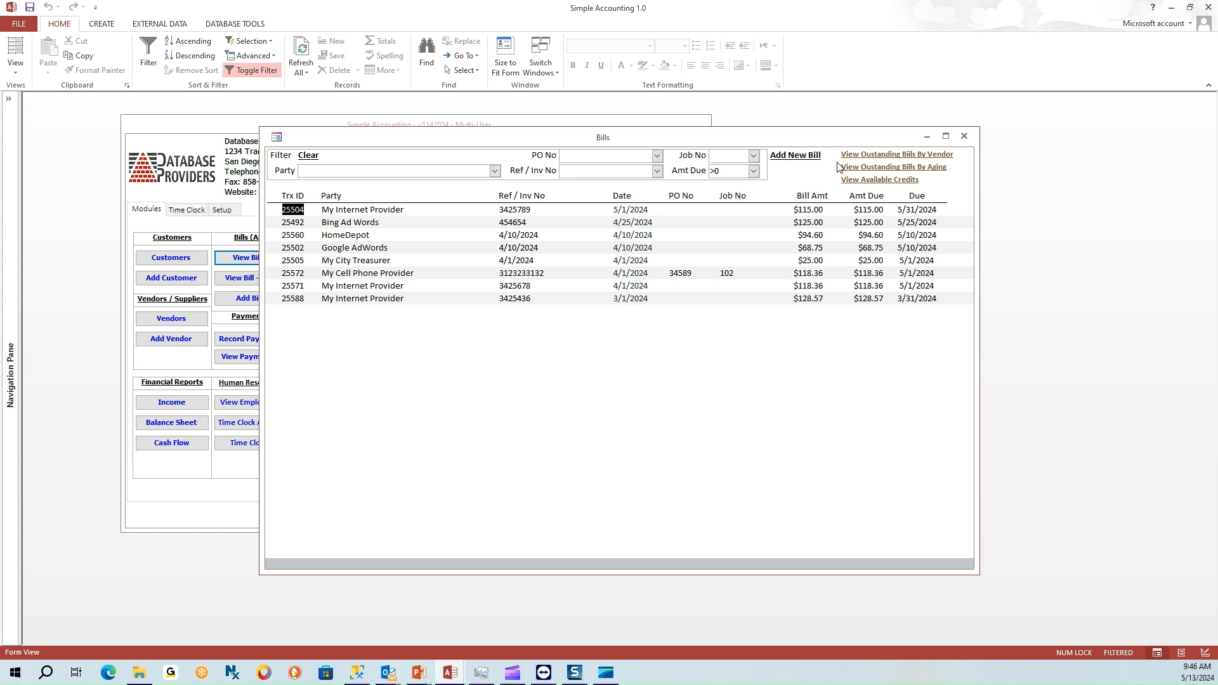
View the outstanding bills by vendor report without a specific date, then close it
{"action": "left_click", "coordinate": [869, 157]}
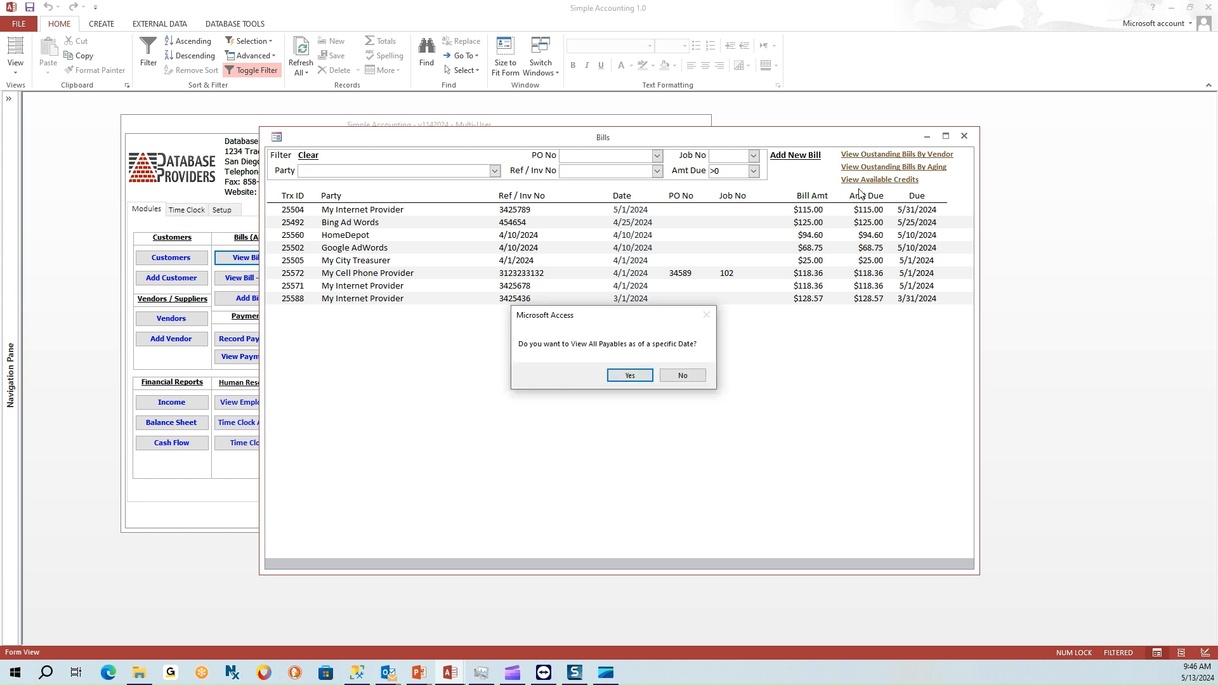
{"action": "left_click", "coordinate": [684, 376]}
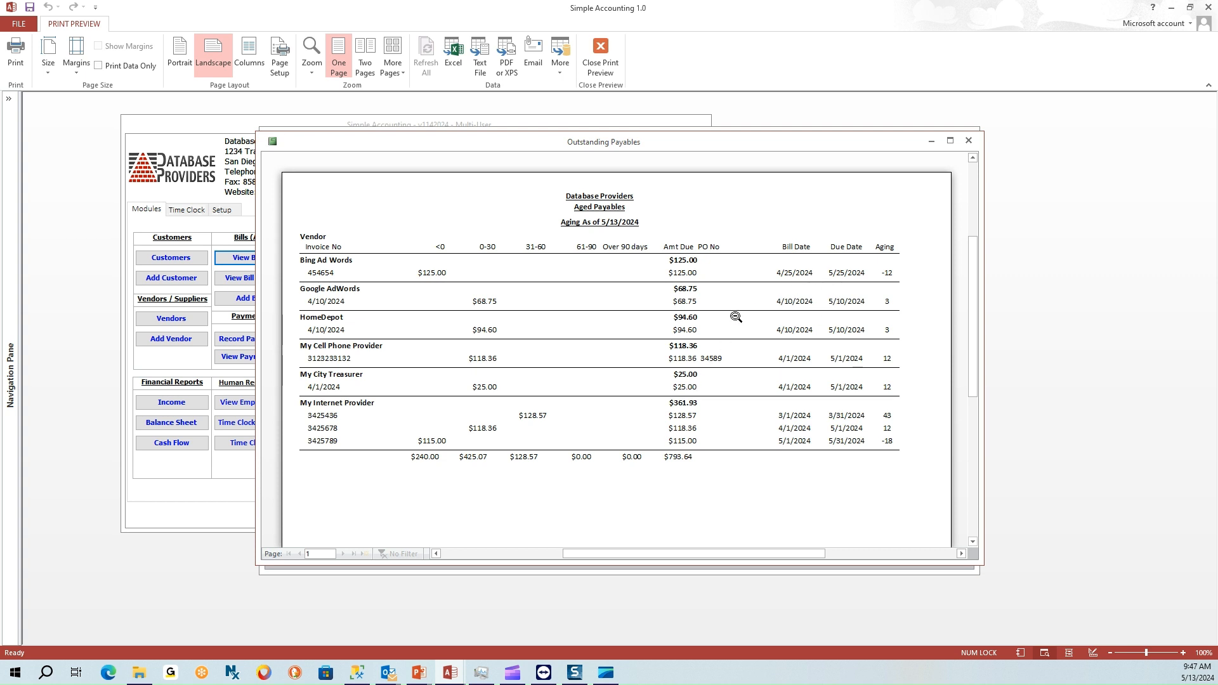
{"action": "left_click", "coordinate": [969, 141]}
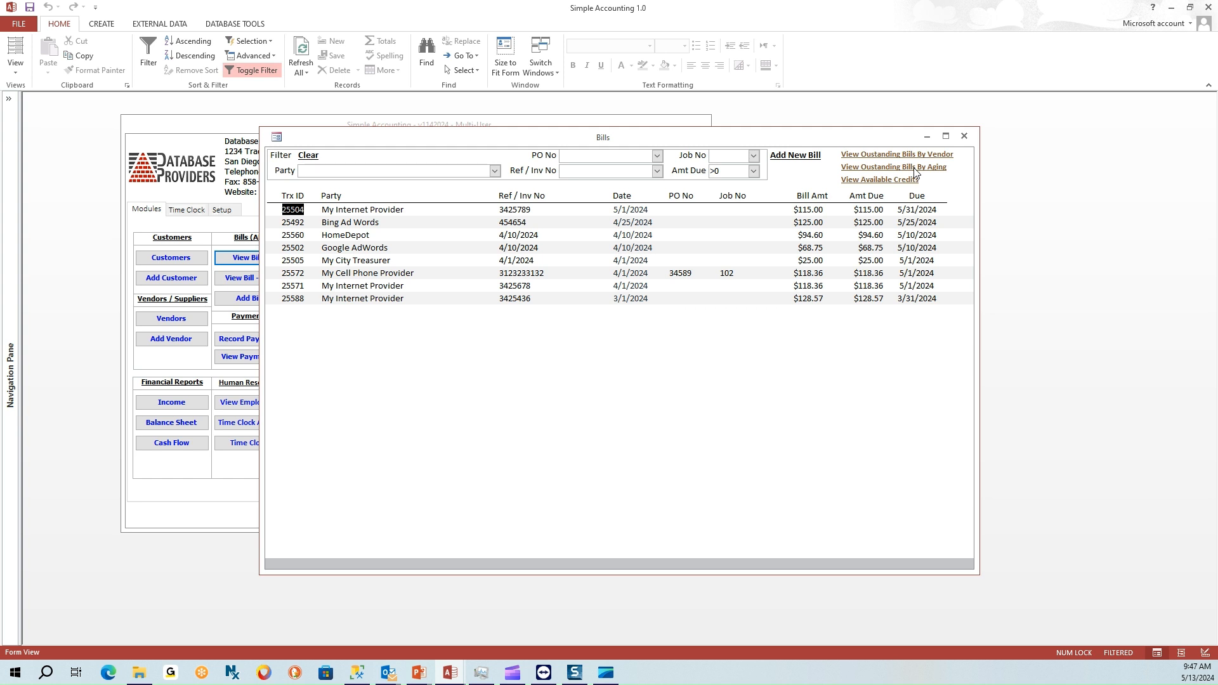
View the outstanding bills by aging report without a date, then close the report and the bills list
{"action": "left_click", "coordinate": [916, 170]}
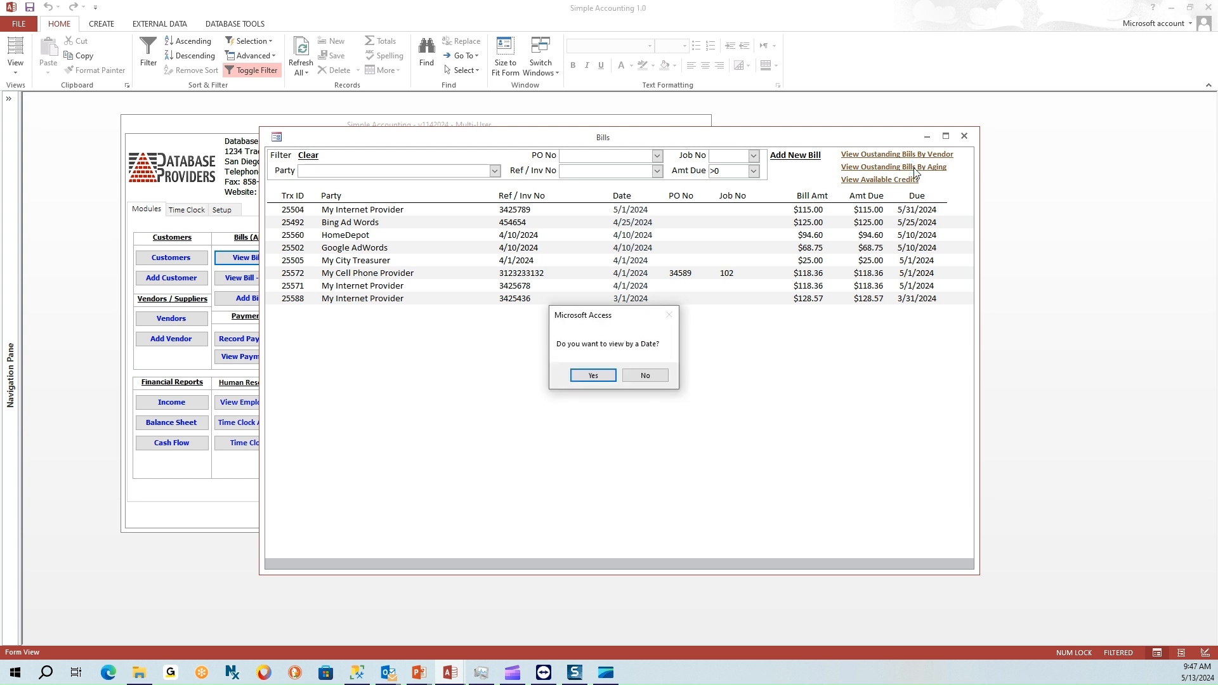
{"action": "left_click", "coordinate": [645, 375]}
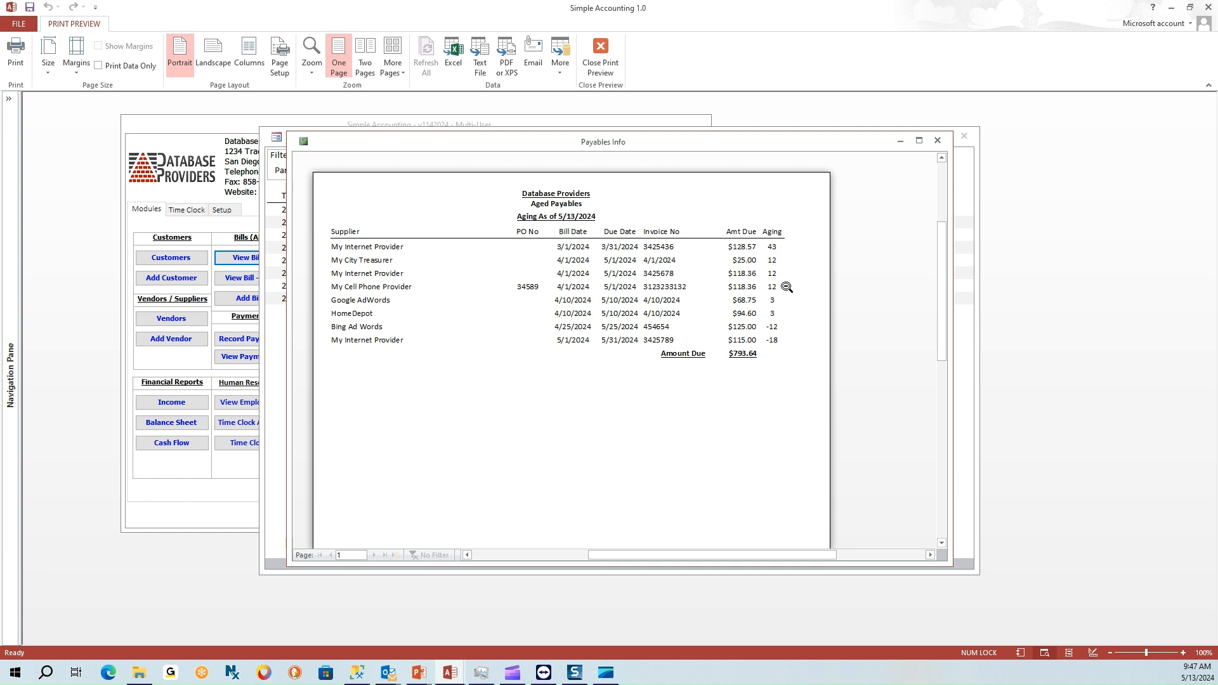
{"action": "left_click", "coordinate": [938, 141]}
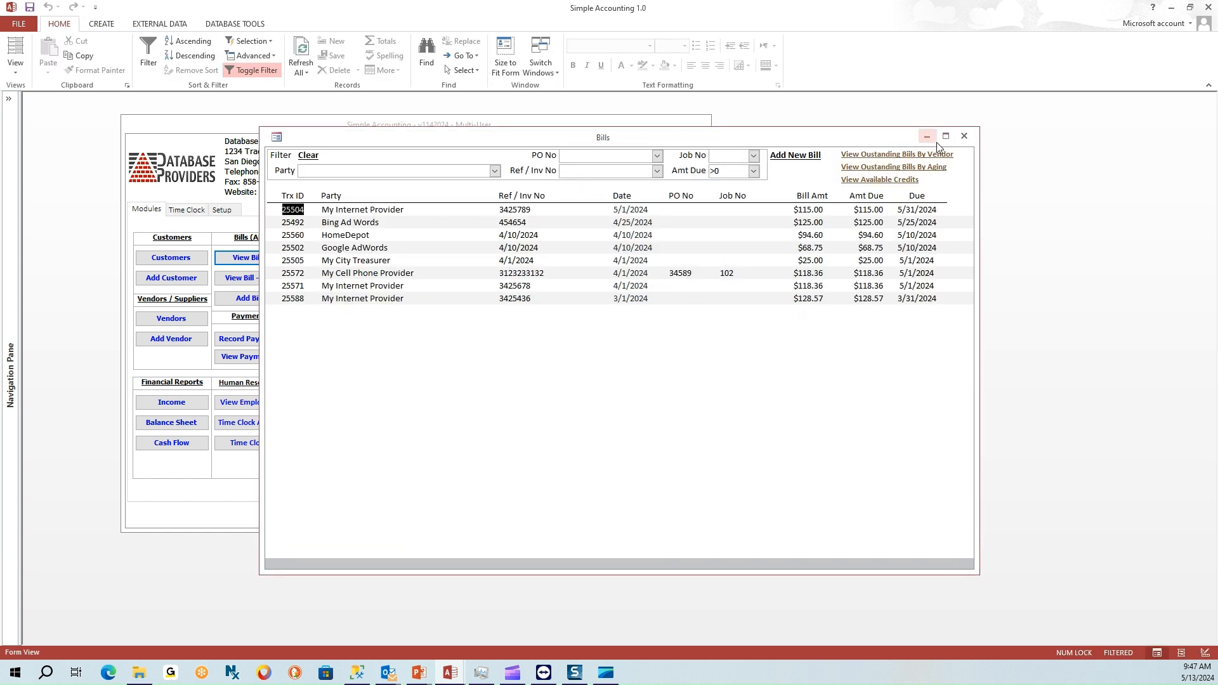
{"action": "left_click", "coordinate": [965, 137]}
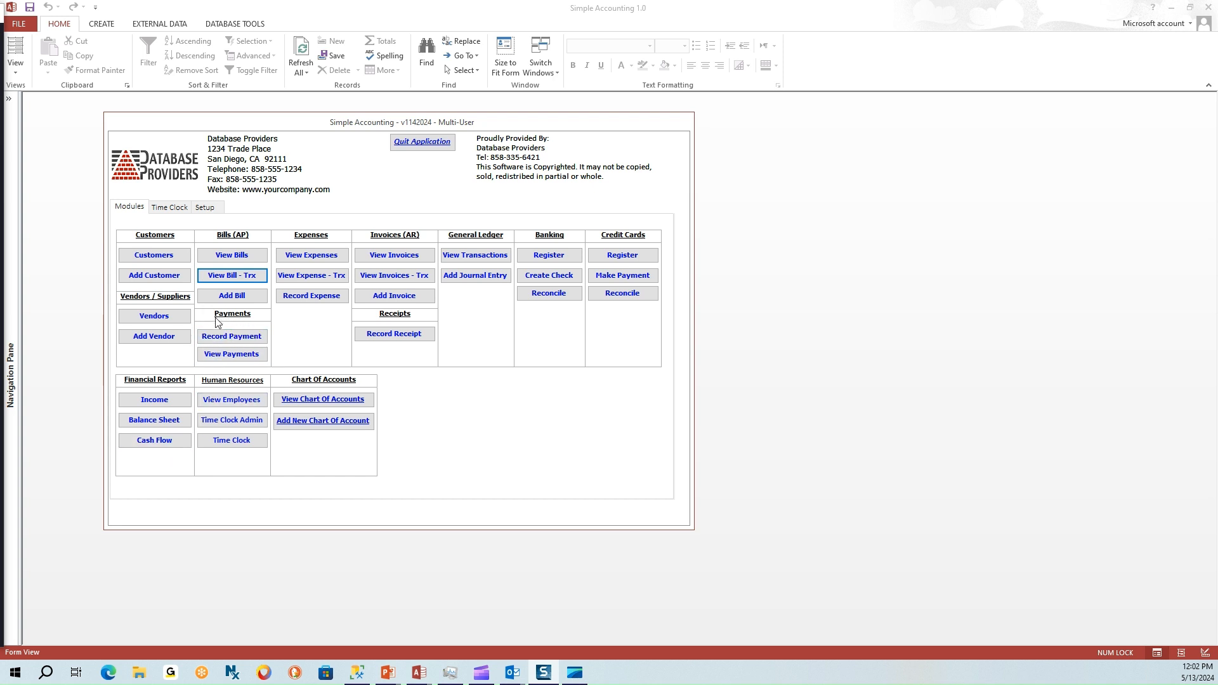
Start recording a check payment to My Internet Provider with the payment date 4/5/2024
{"action": "left_click", "coordinate": [231, 341]}
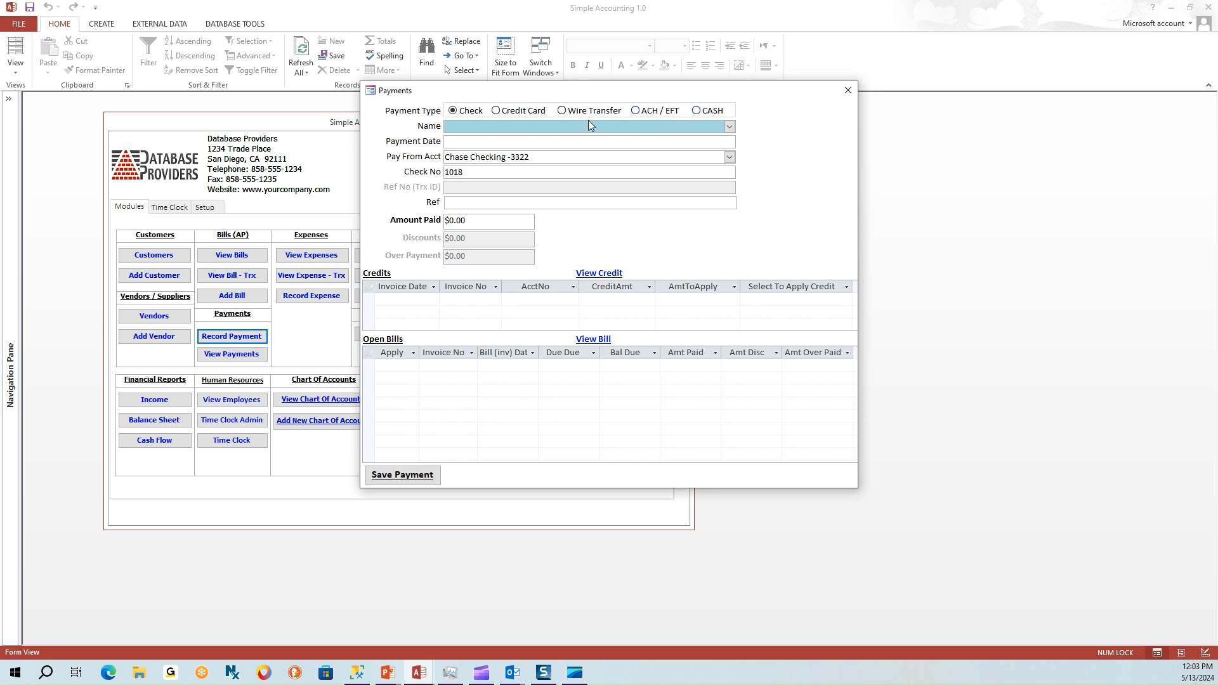
{"action": "type", "text": "my internet Provider"}
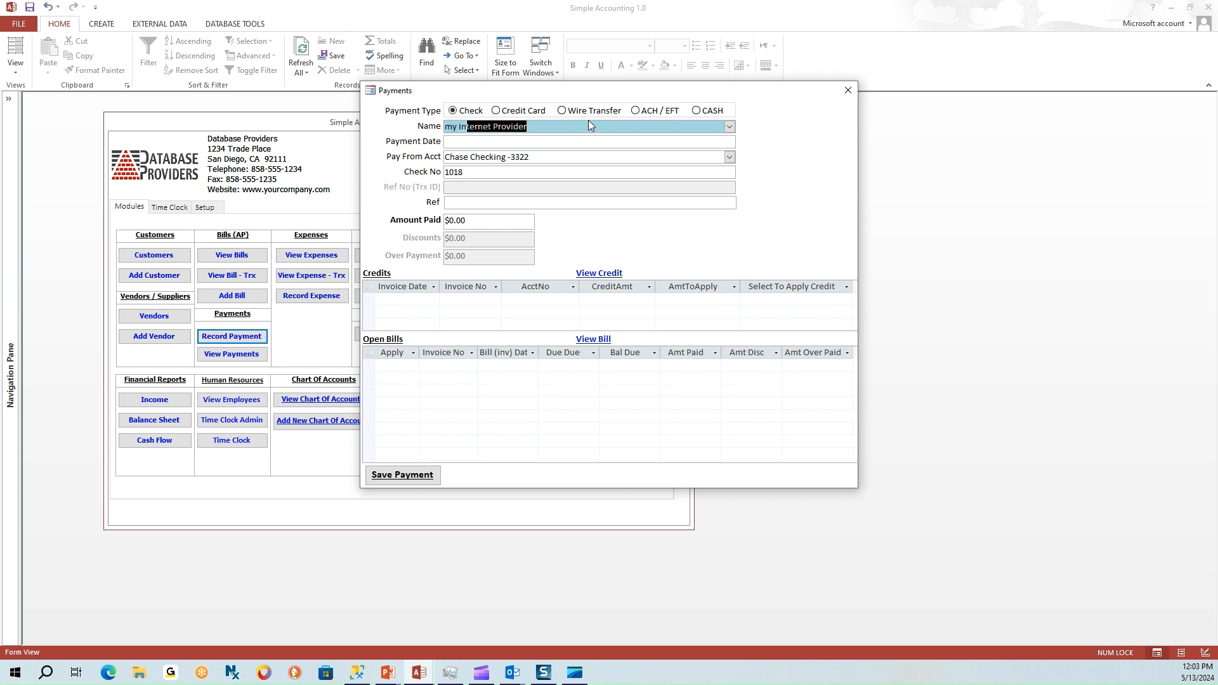
{"action": "left_click", "coordinate": [730, 126]}
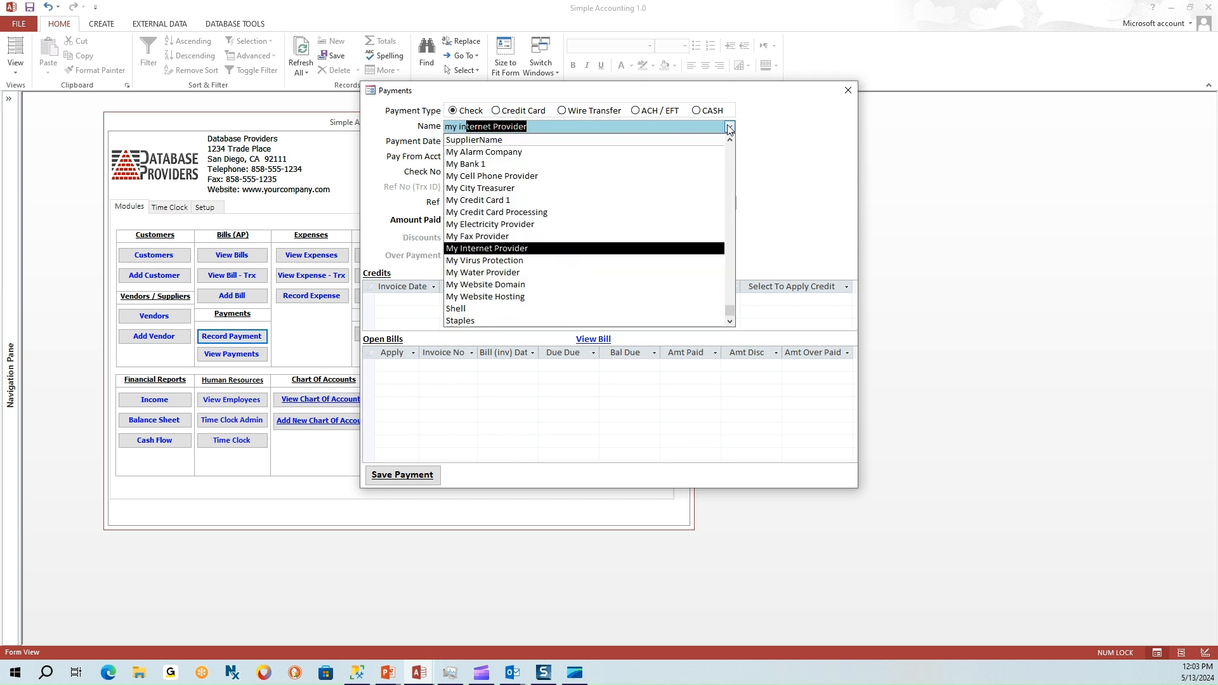
{"action": "left_click", "coordinate": [525, 249]}
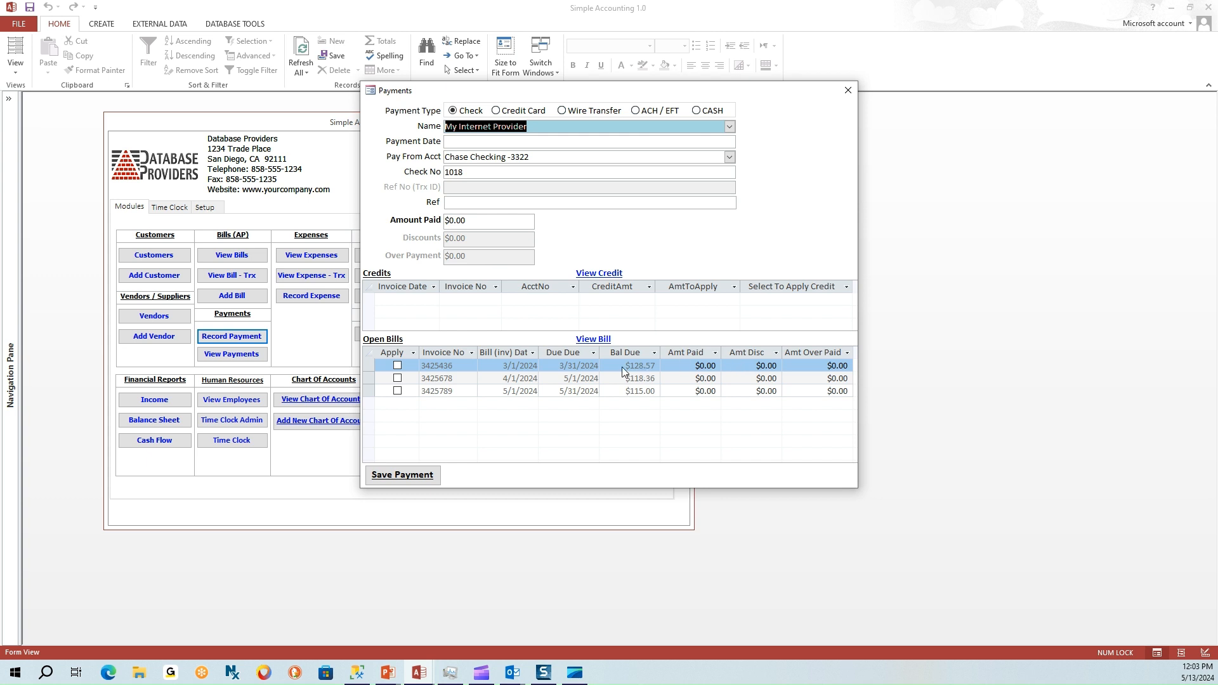
{"action": "left_click", "coordinate": [457, 143]}
{"action": "type", "text": "4/5/2024"}
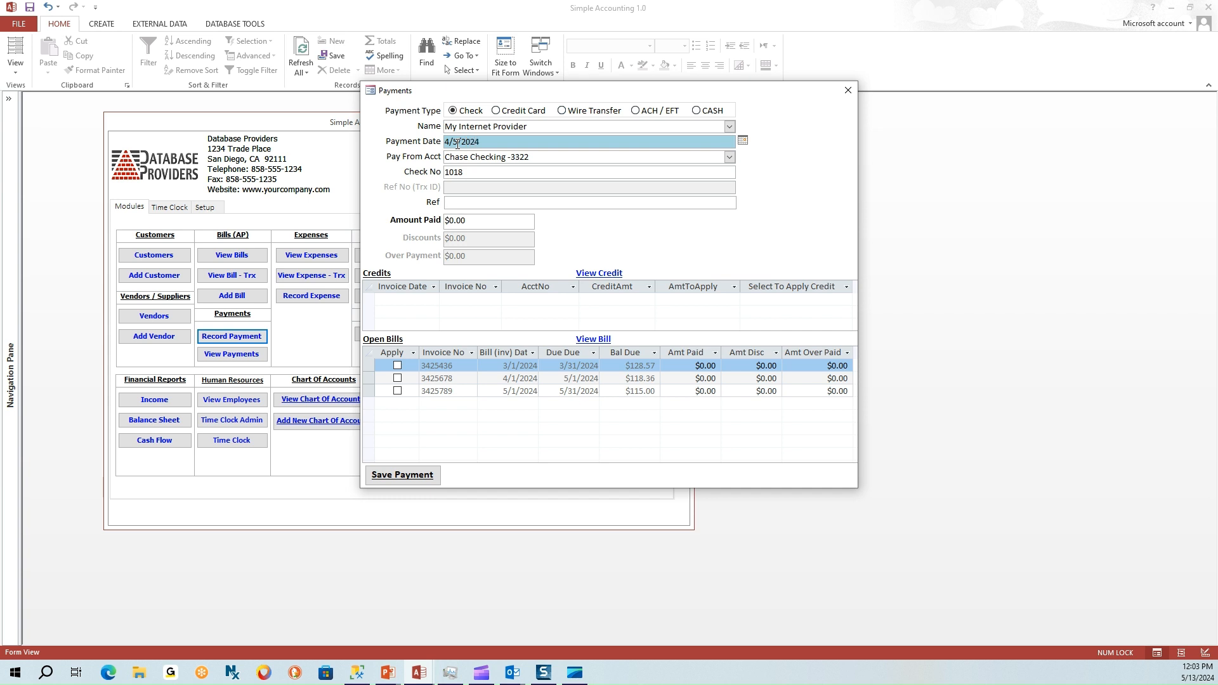
{"action": "key", "text": "Tab"}
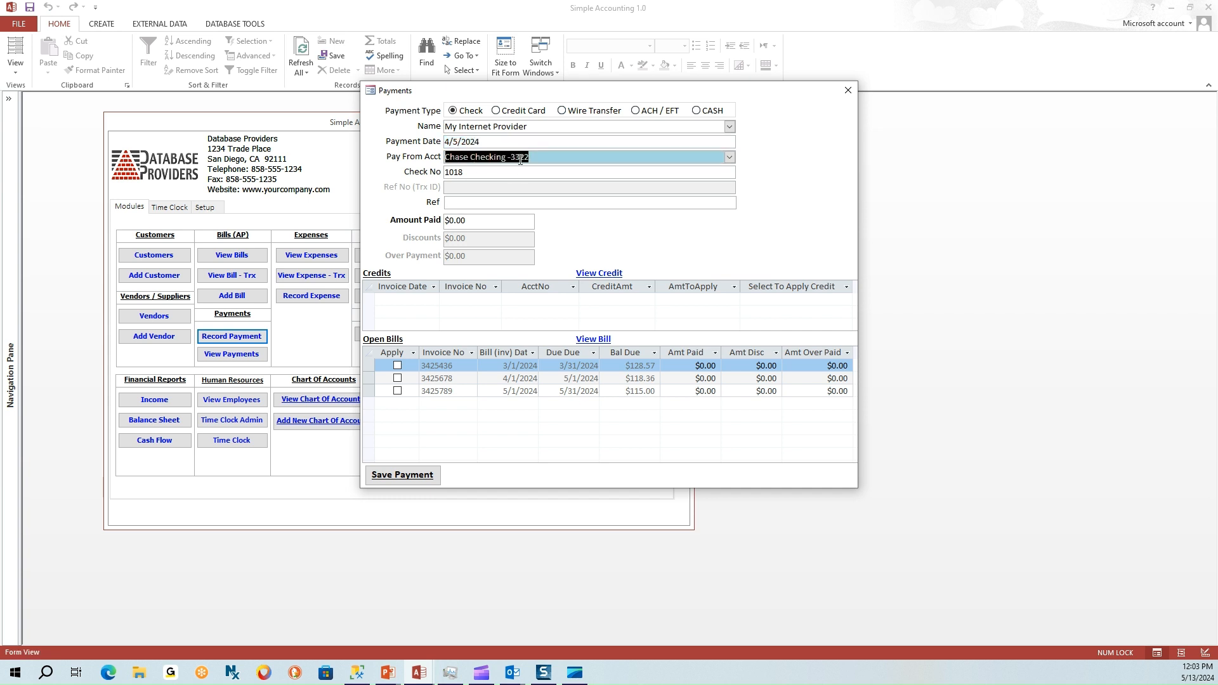
{"action": "left_click", "coordinate": [469, 172]}
{"action": "left_click_drag", "start_coordinate": [469, 172], "coordinate": [442, 174]}
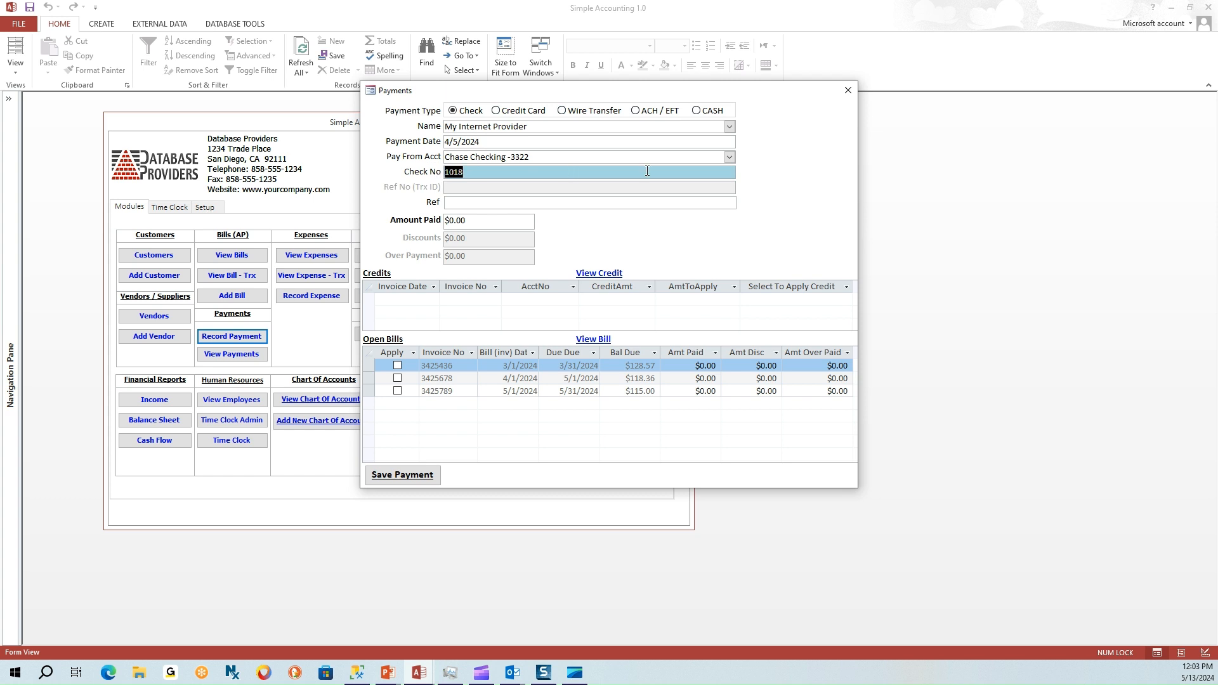
{"action": "left_click", "coordinate": [542, 158]}
{"action": "left_click", "coordinate": [541, 171]}
{"action": "left_click", "coordinate": [514, 201]}
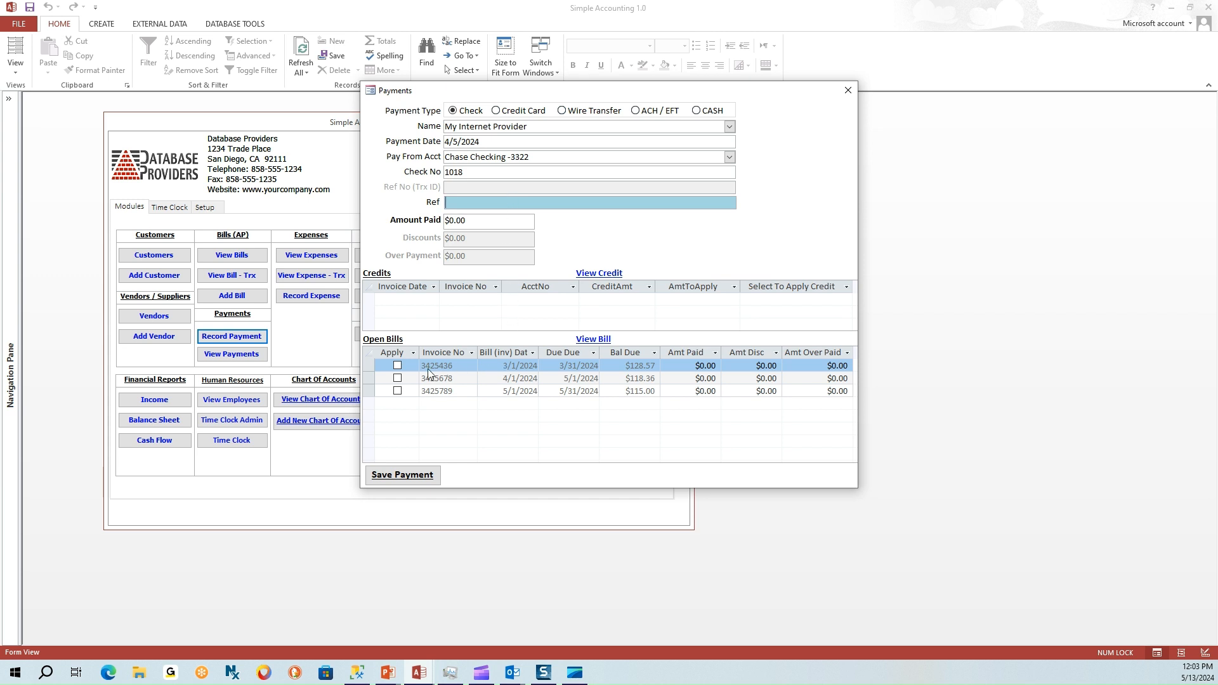
Apply the check payment to the open bills dated 3/1/2024 and 4/1/2024 for their full balances
{"action": "left_click", "coordinate": [398, 366]}
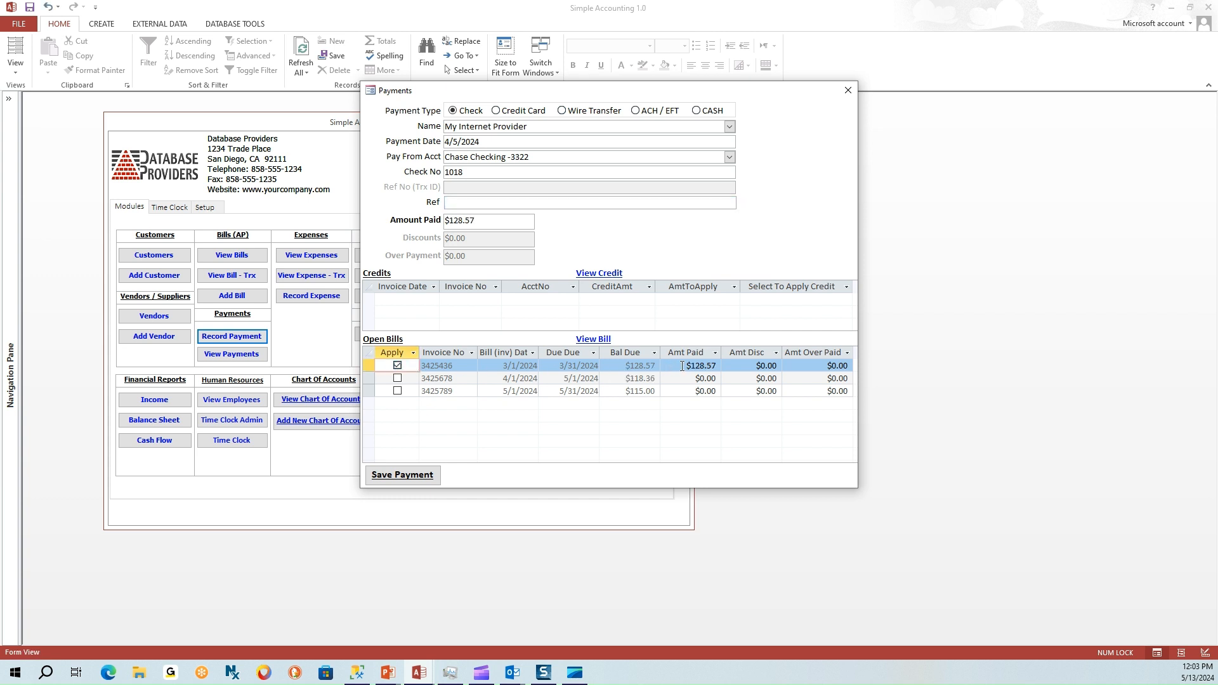
{"action": "left_click_drag", "start_coordinate": [683, 366], "coordinate": [715, 364]}
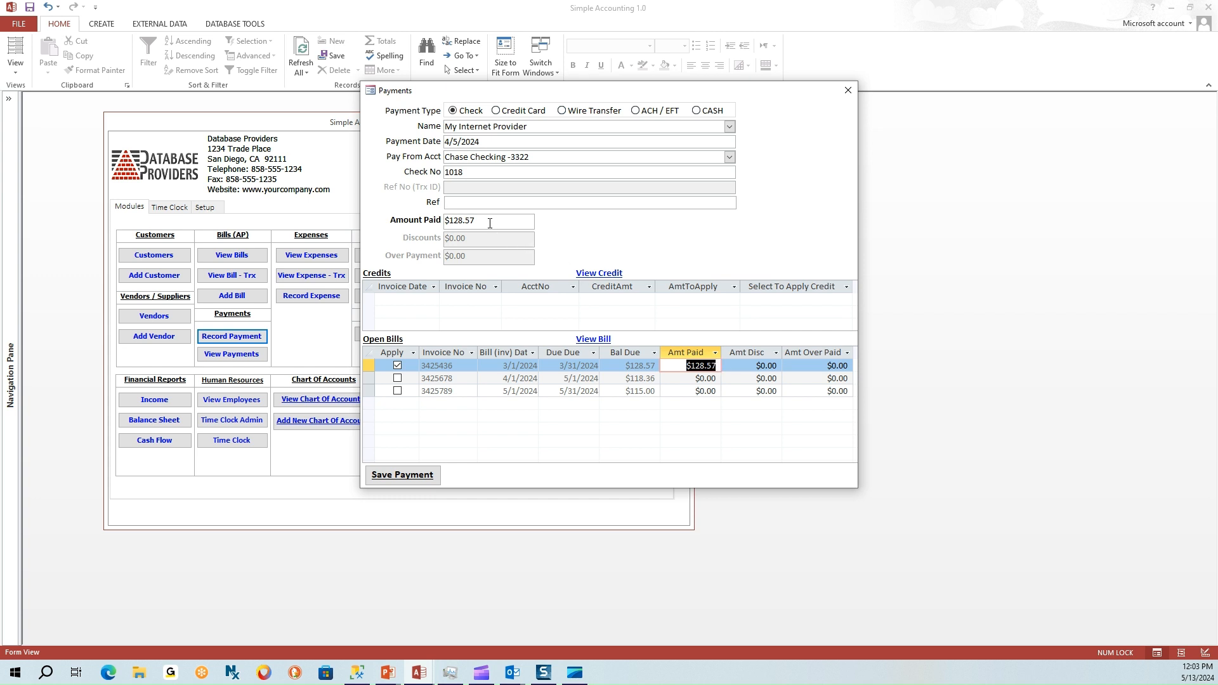
{"action": "left_click_drag", "start_coordinate": [487, 221], "coordinate": [435, 220]}
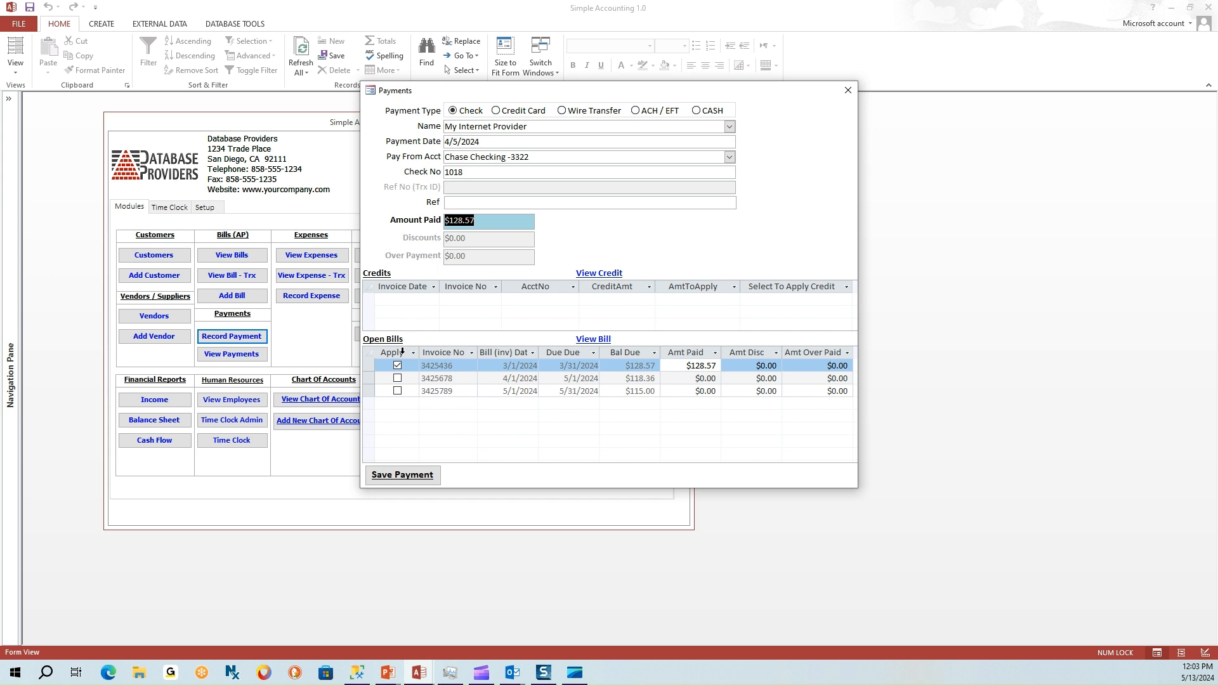
{"action": "left_click", "coordinate": [397, 379]}
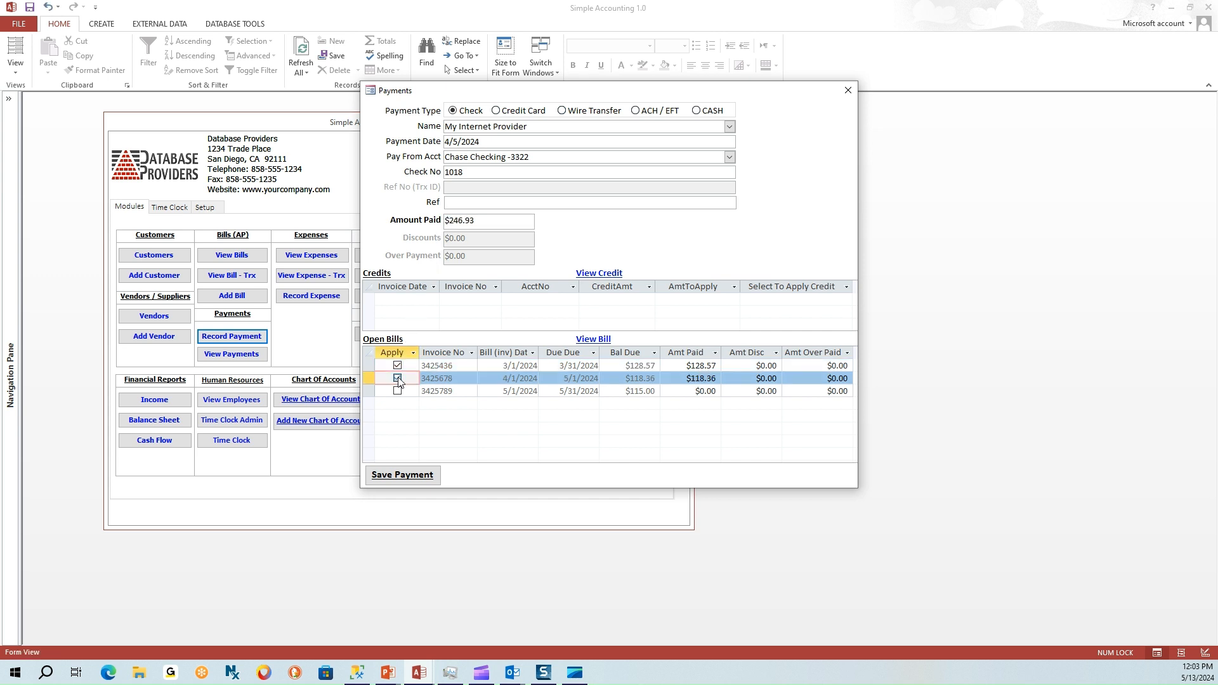
{"action": "left_click_drag", "start_coordinate": [682, 379], "coordinate": [726, 382]}
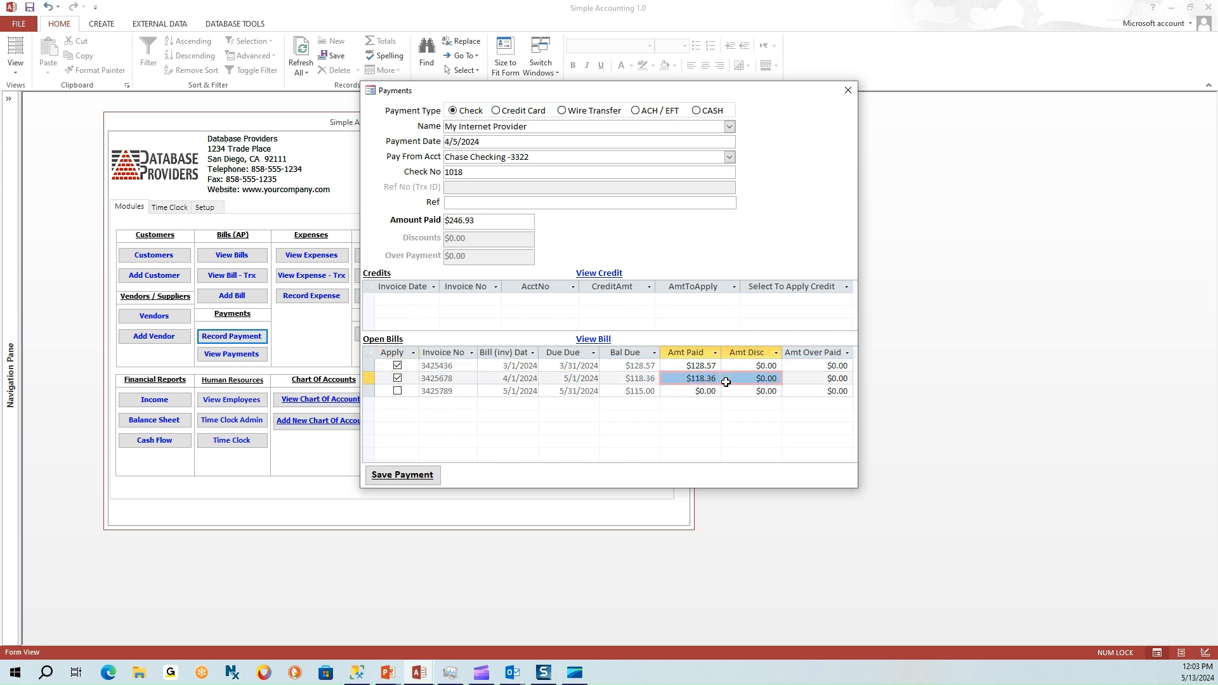
{"action": "left_click_drag", "start_coordinate": [501, 220], "coordinate": [438, 219]}
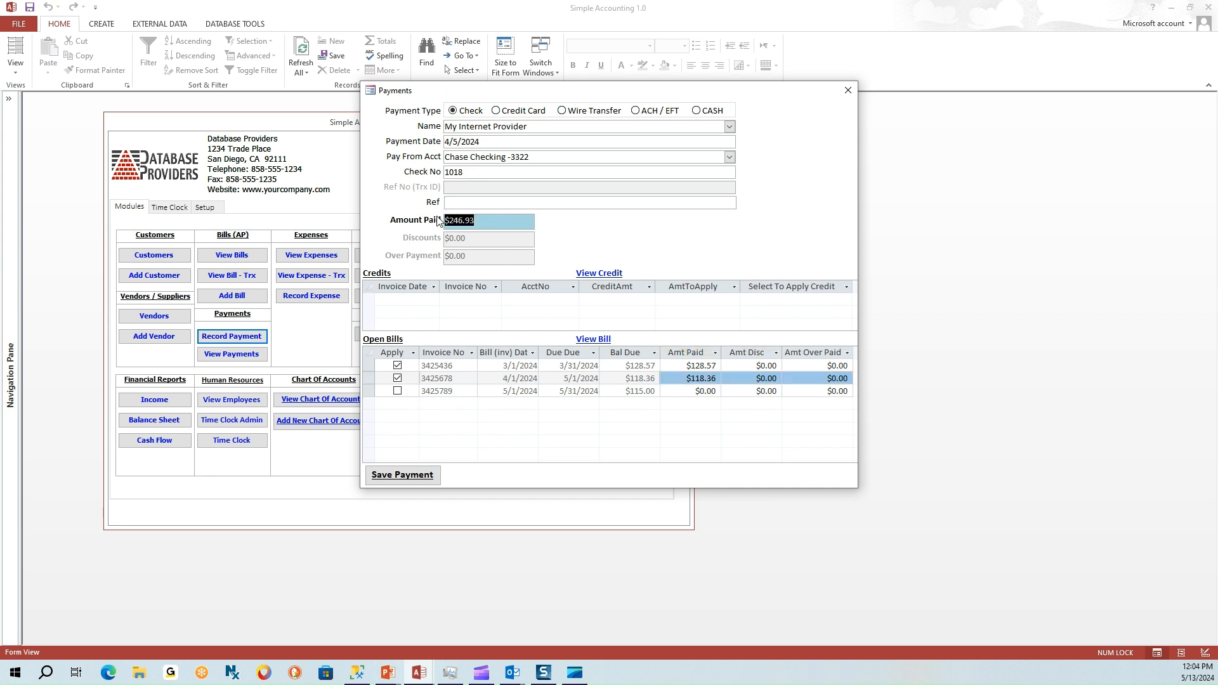
{"action": "left_click", "coordinate": [398, 391]}
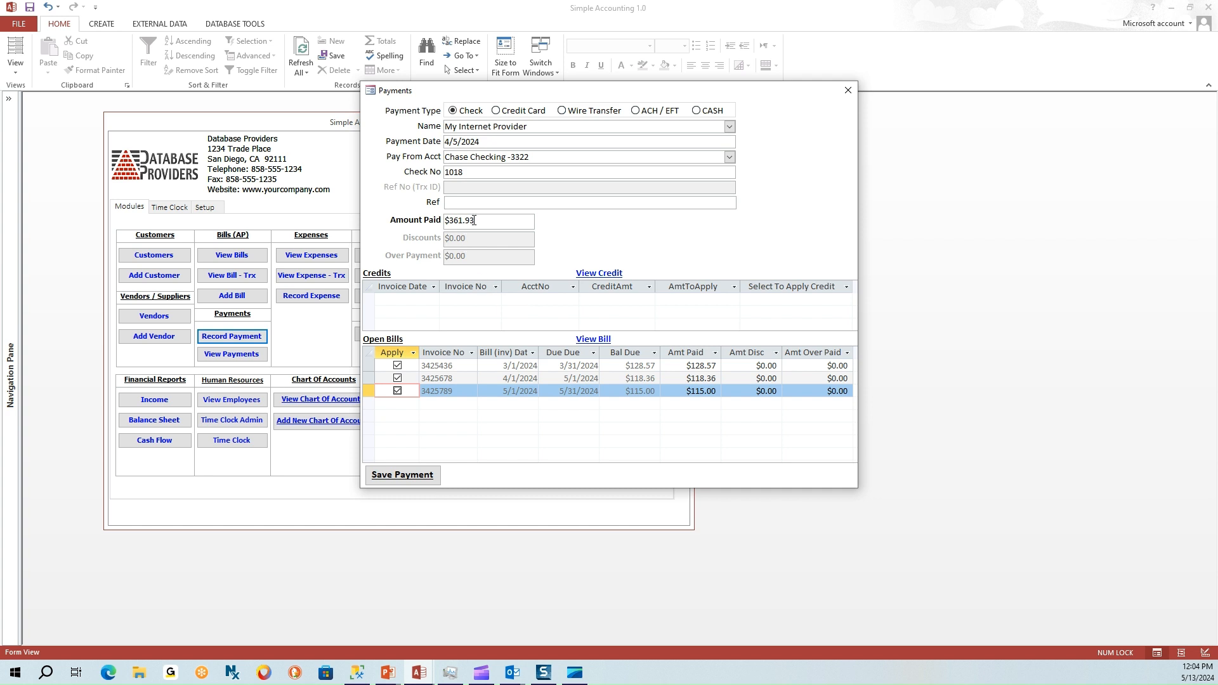
{"action": "left_click_drag", "start_coordinate": [475, 220], "coordinate": [419, 215]}
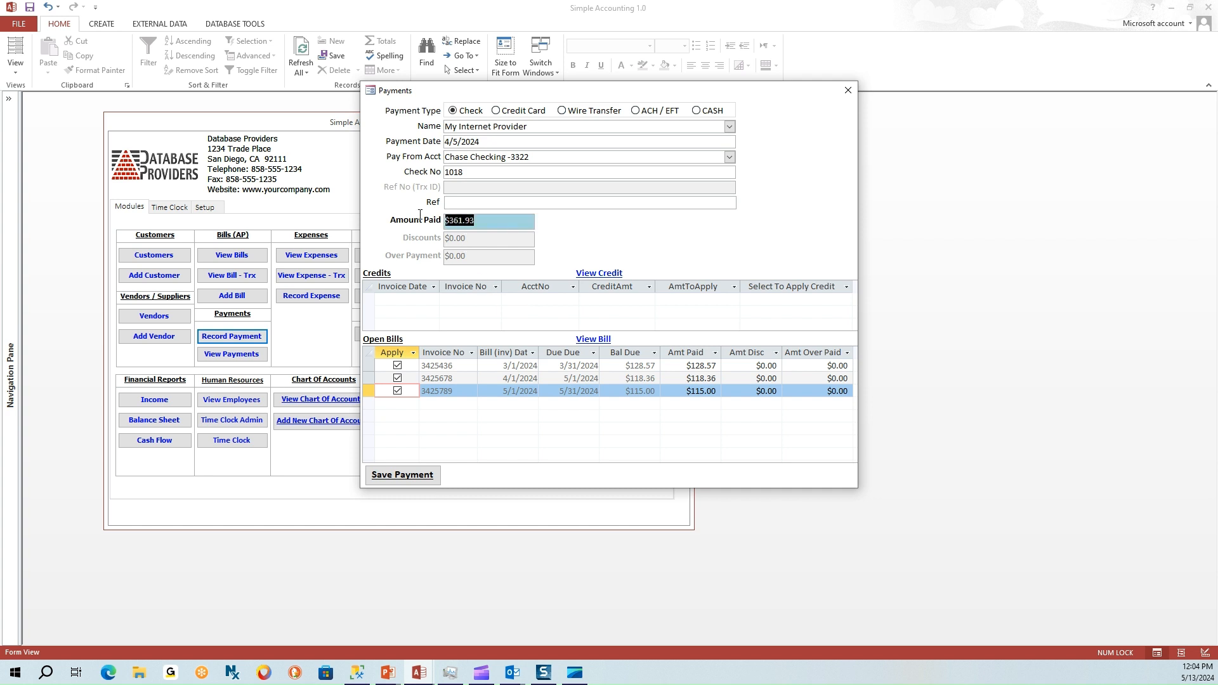
{"action": "left_click", "coordinate": [398, 392]}
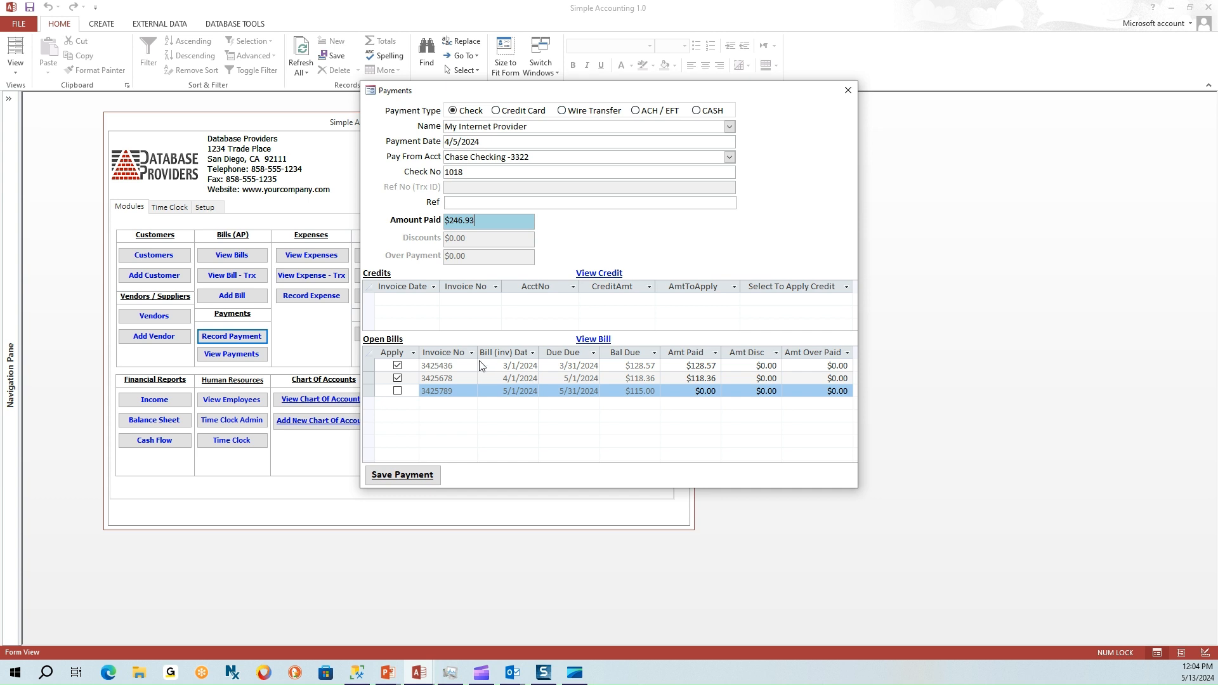
Save the payment without printing a check and close the payments form
{"action": "left_click", "coordinate": [416, 480]}
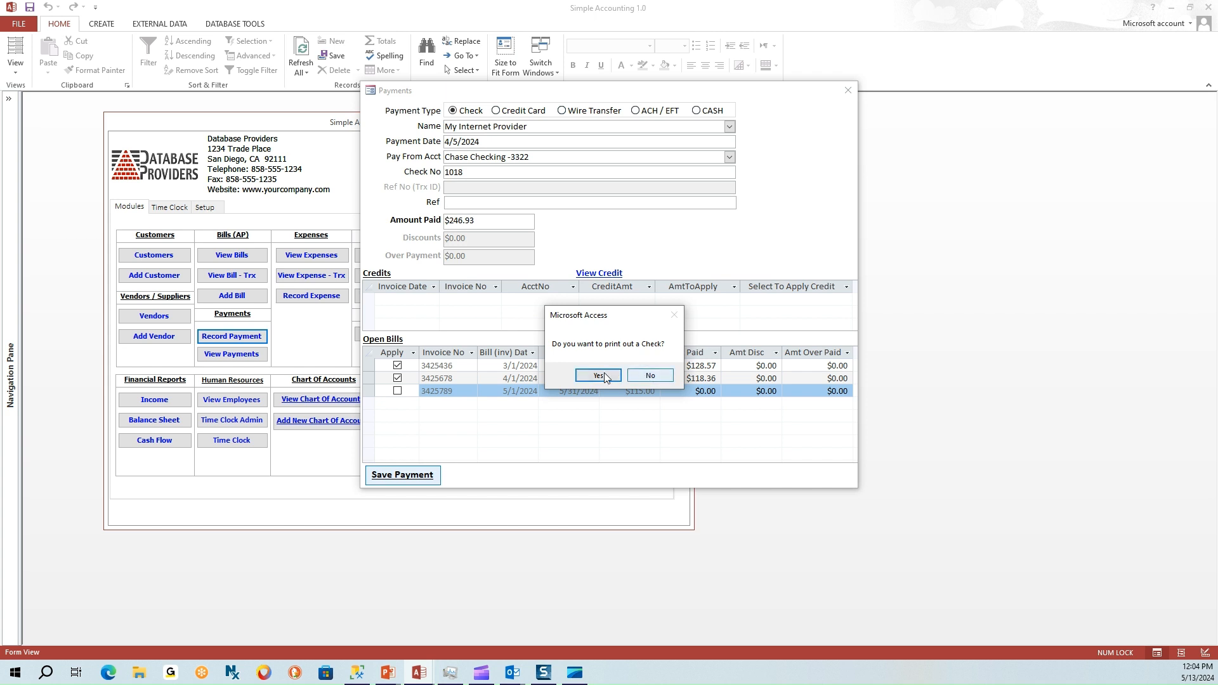
{"action": "left_click", "coordinate": [650, 375]}
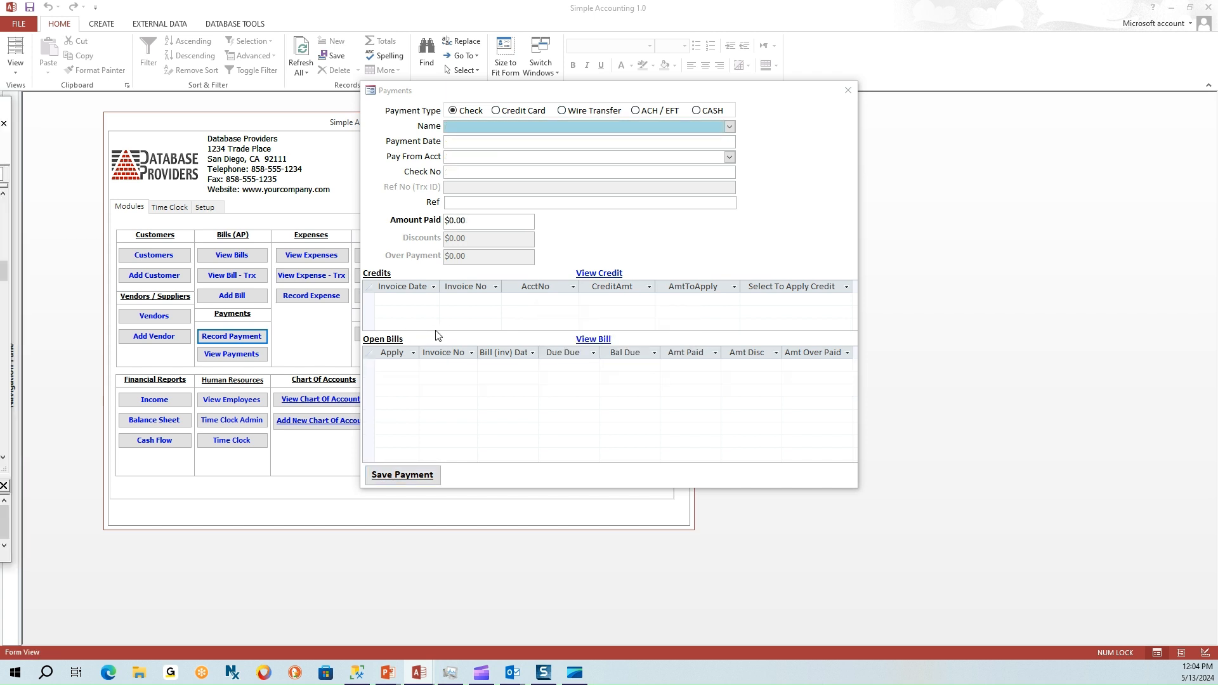
{"action": "left_click", "coordinate": [462, 129]}
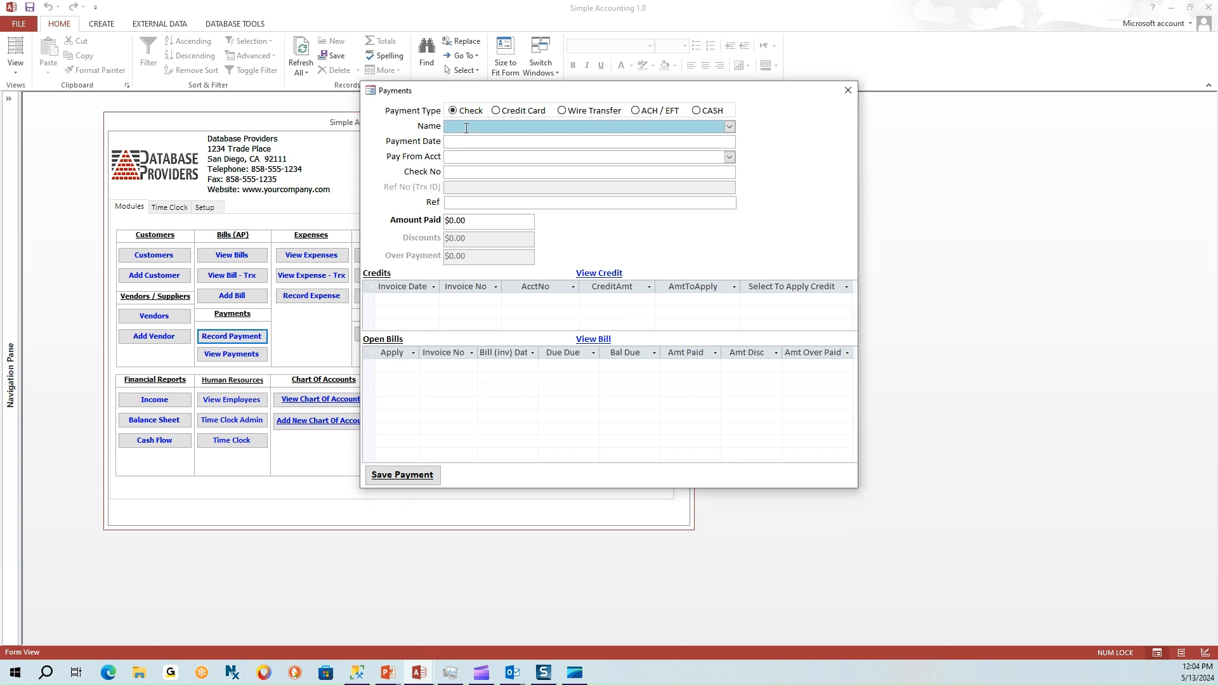
{"action": "left_click", "coordinate": [465, 139]}
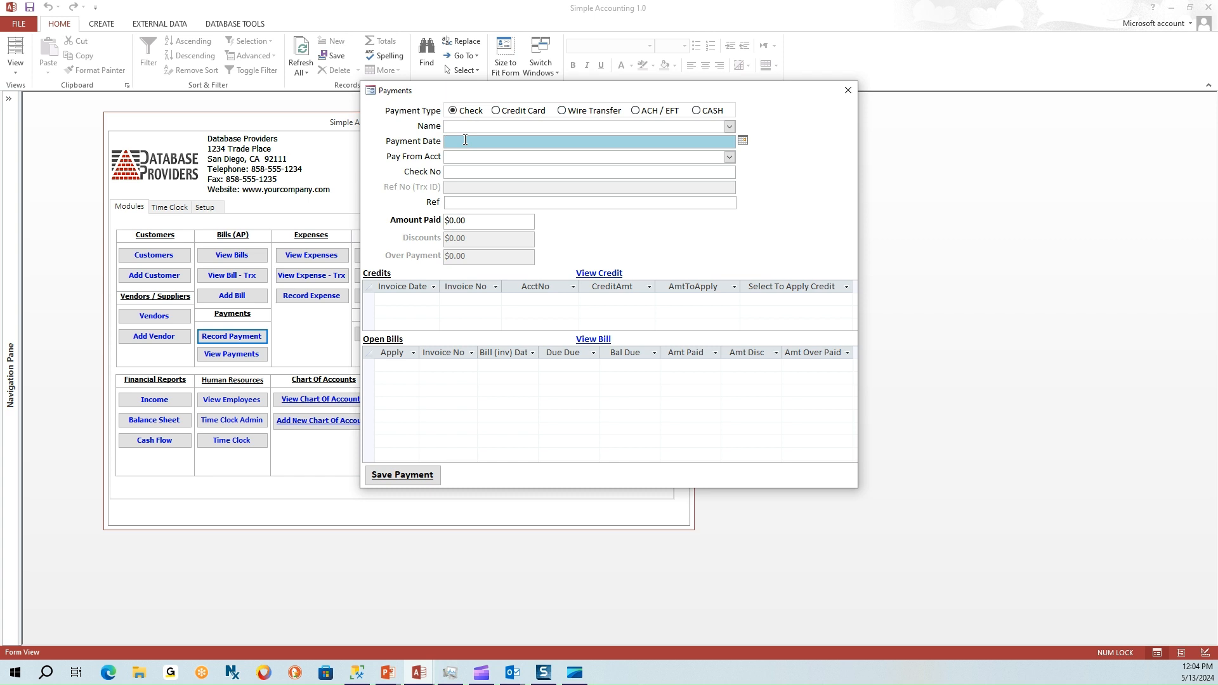
{"action": "left_click", "coordinate": [848, 90]}
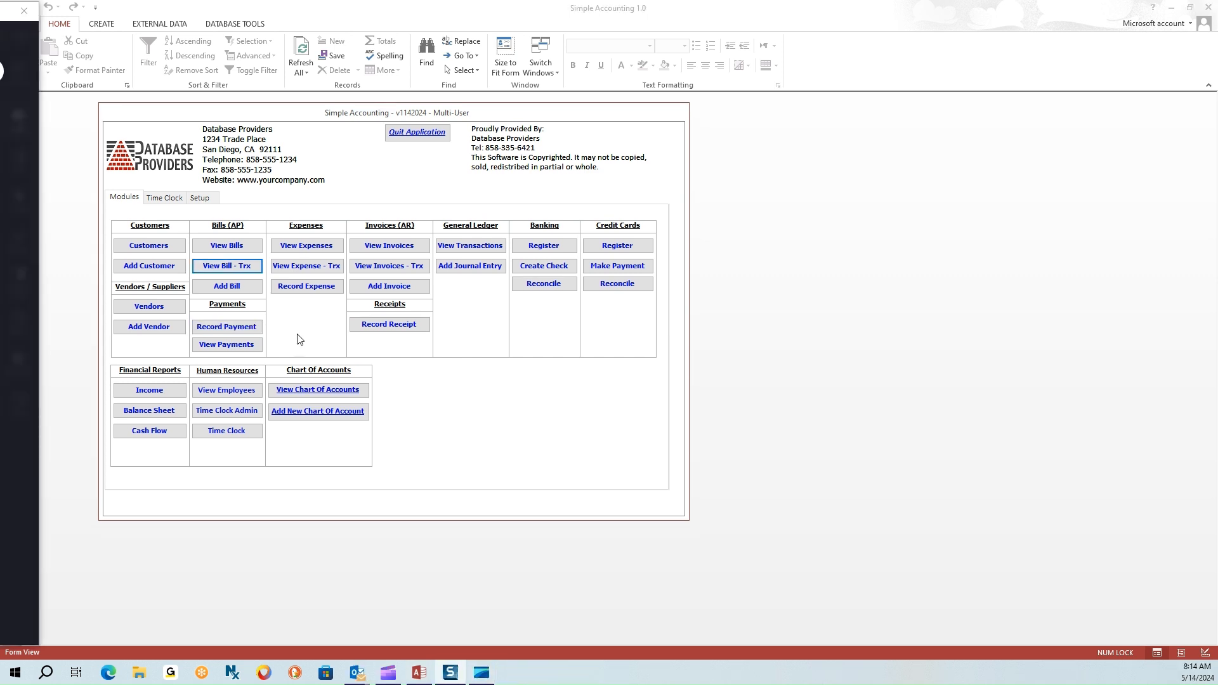
View the payments linked to bills and filter them to party My Internet Provider and check number 1018
{"action": "left_click", "coordinate": [224, 345]}
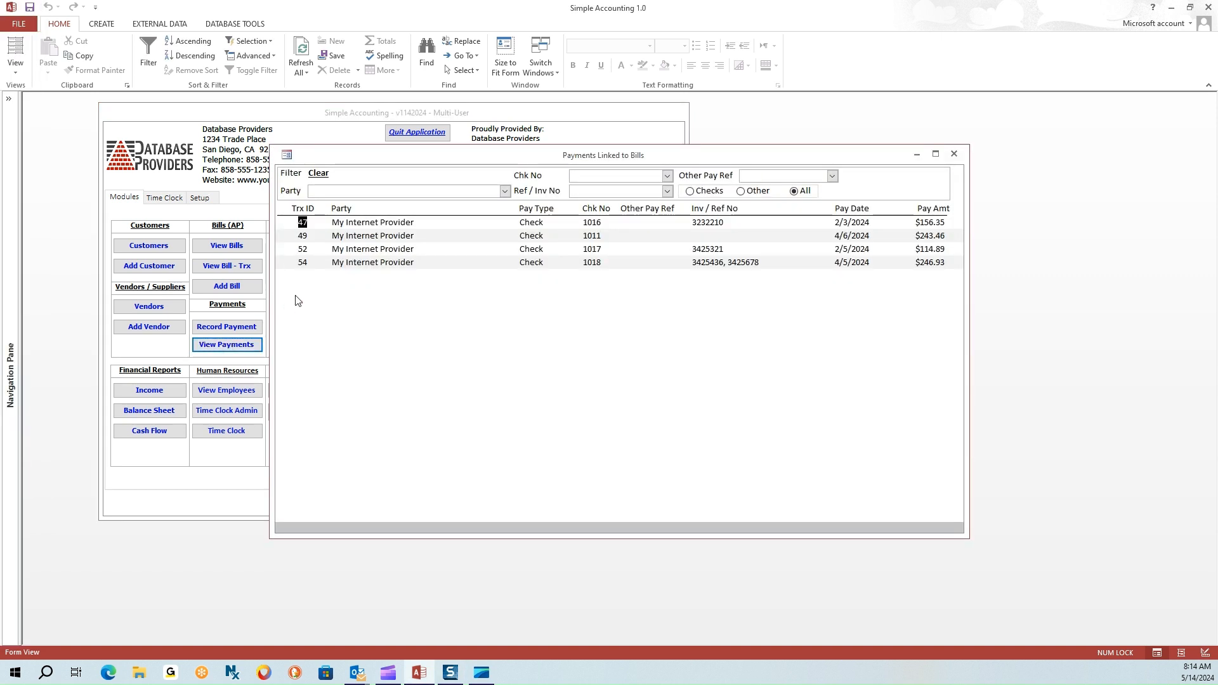
{"action": "left_click", "coordinate": [527, 262]}
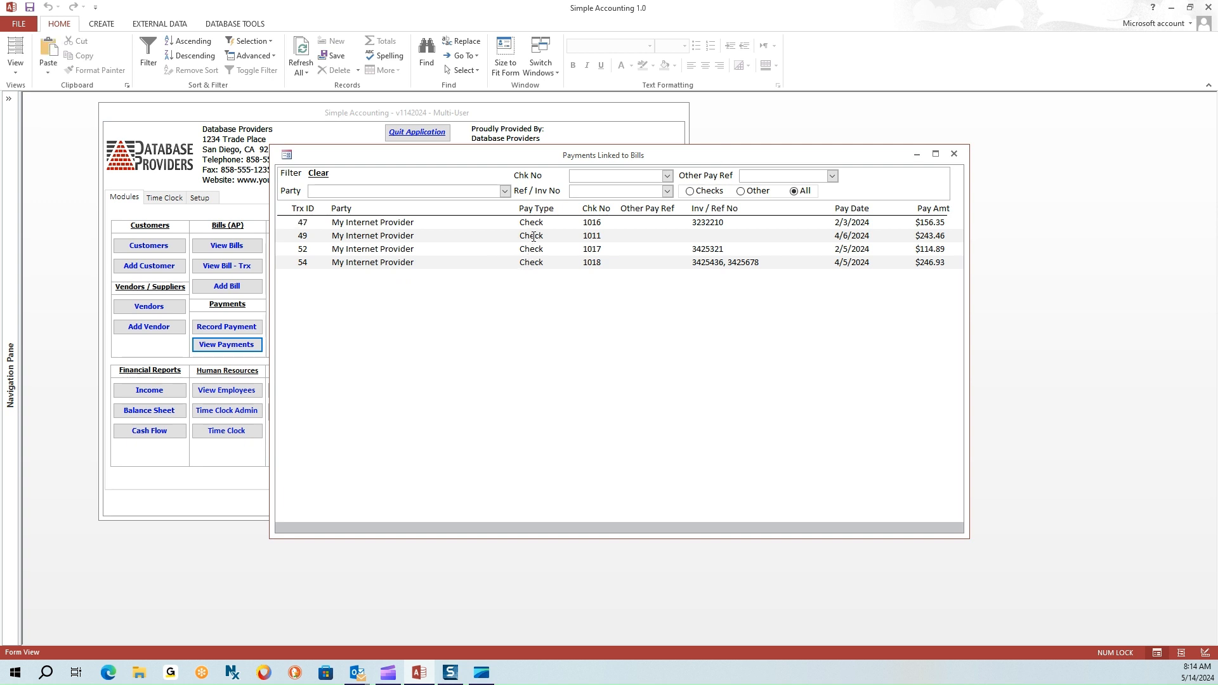
{"action": "left_click", "coordinate": [495, 196]}
{"action": "left_click", "coordinate": [496, 204]}
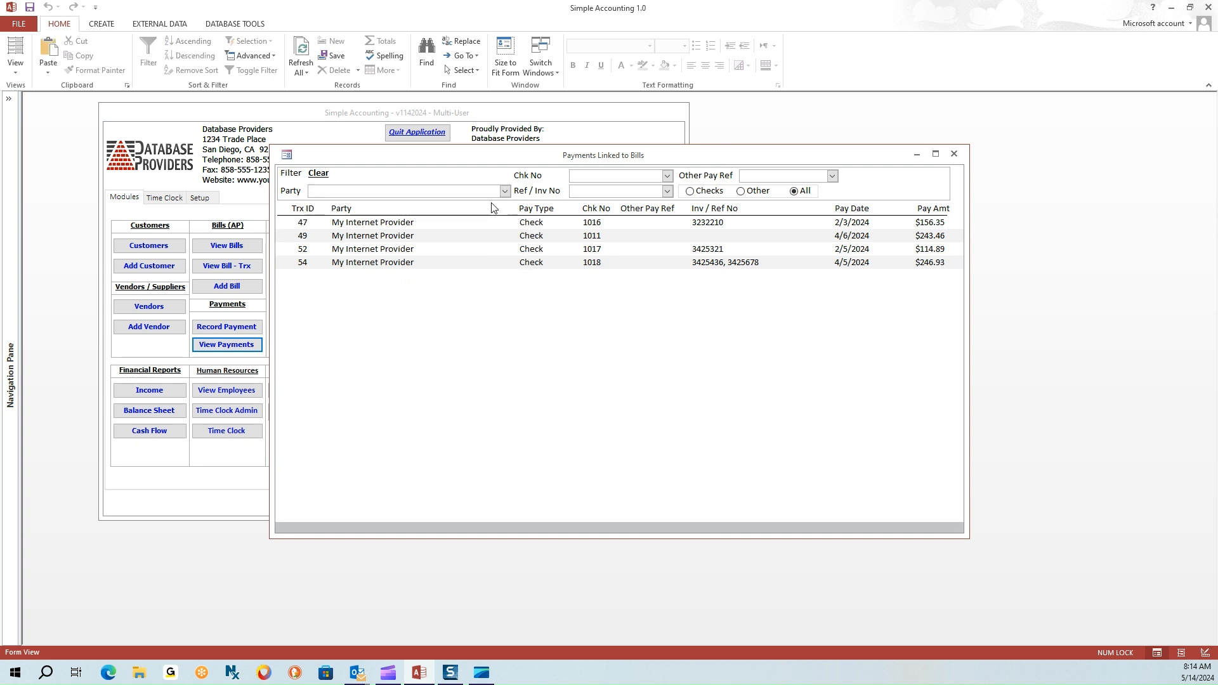
{"action": "key", "text": "Tab"}
{"action": "type", "text": "1018"}
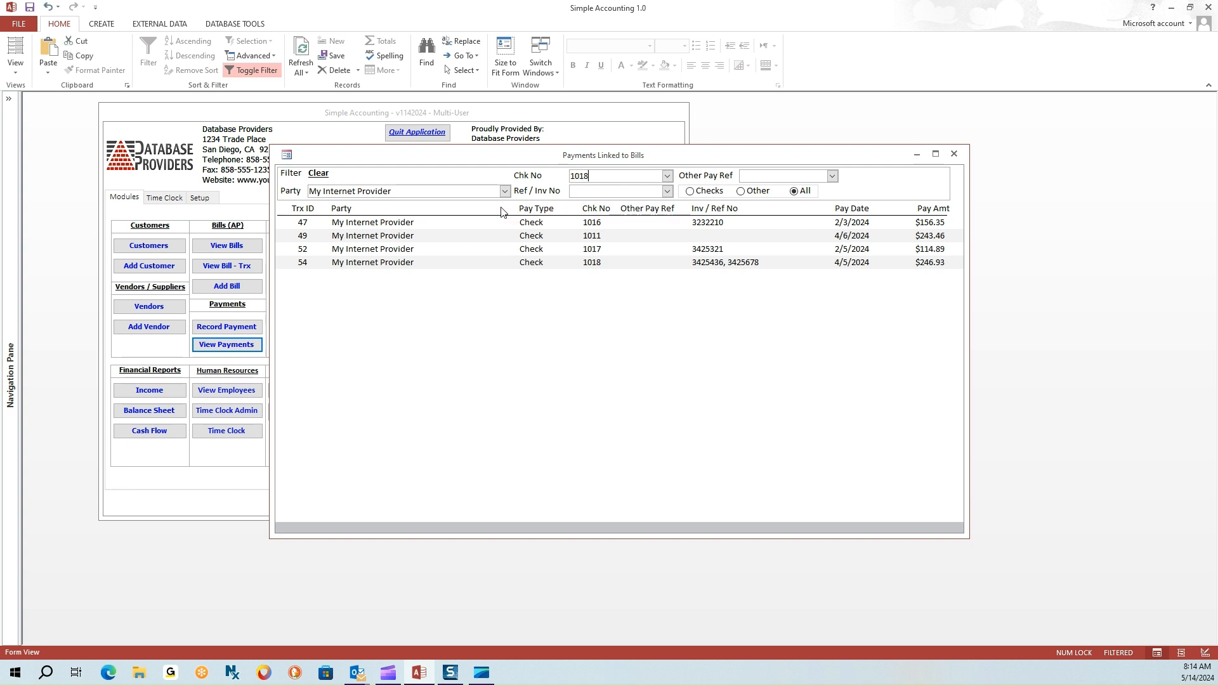
{"action": "key", "text": "Return"}
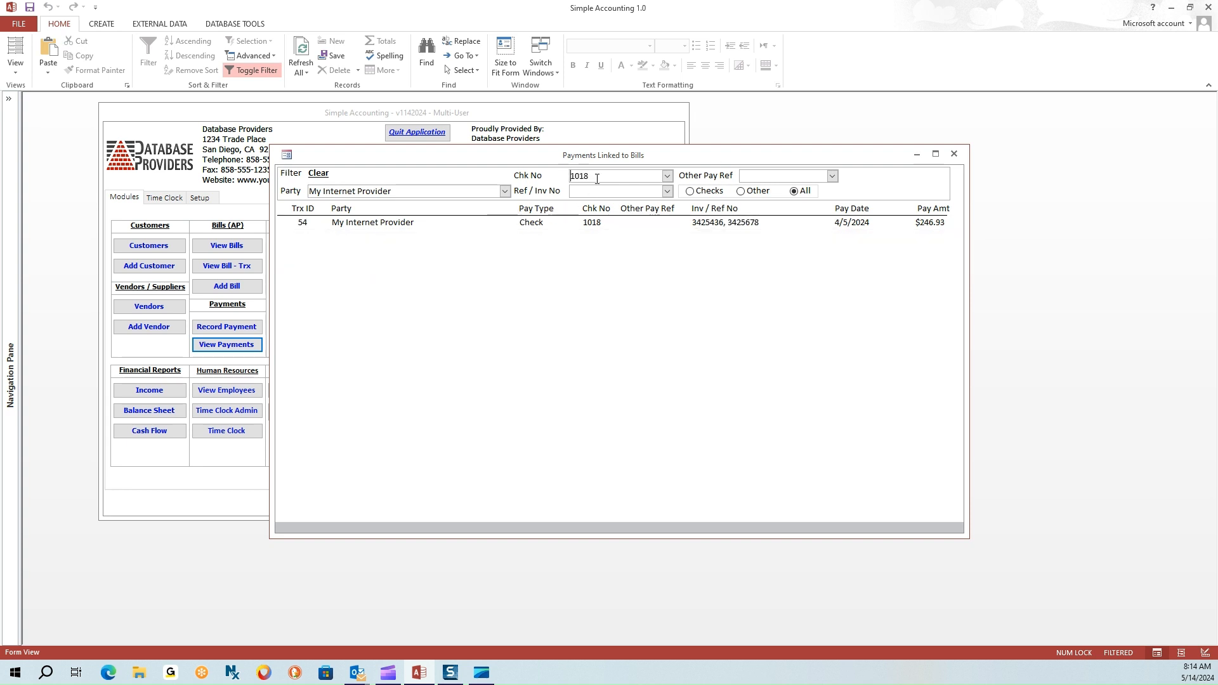
Clear the check number and party filters in the payments list
{"action": "double_click", "coordinate": [597, 177]}
{"action": "key", "text": "Delete"}
{"action": "left_click_drag", "start_coordinate": [392, 191], "coordinate": [296, 194]}
{"action": "key", "text": "Delete"}
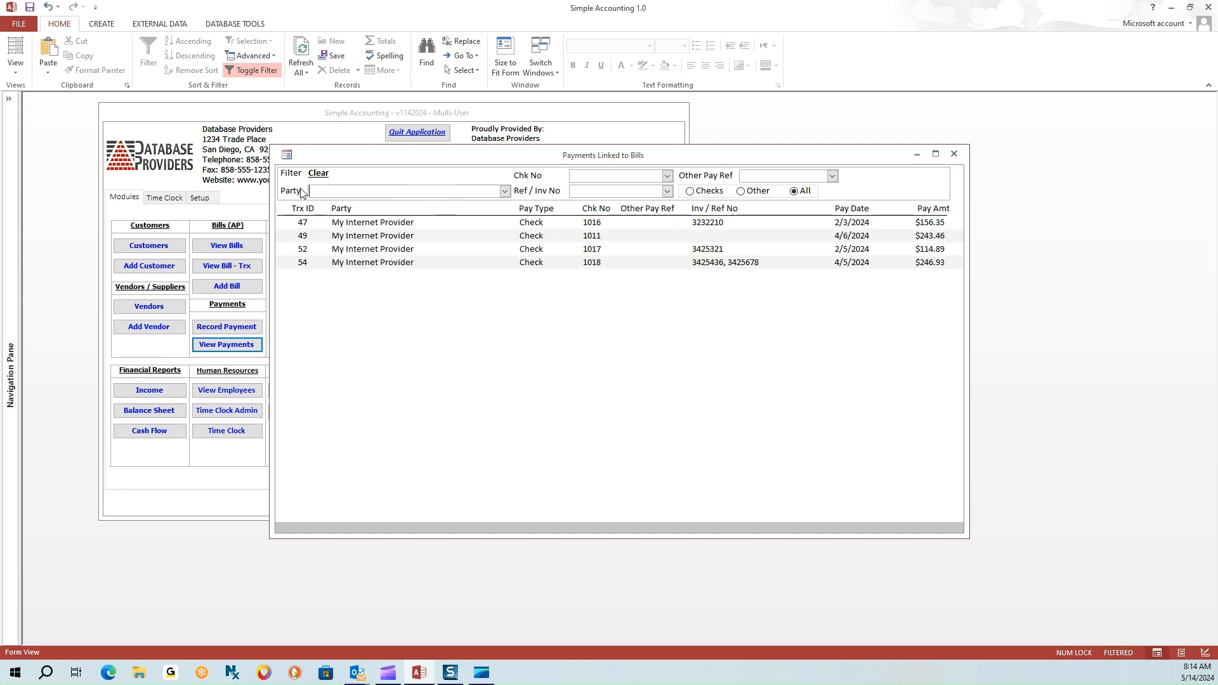
{"action": "key", "text": "Return"}
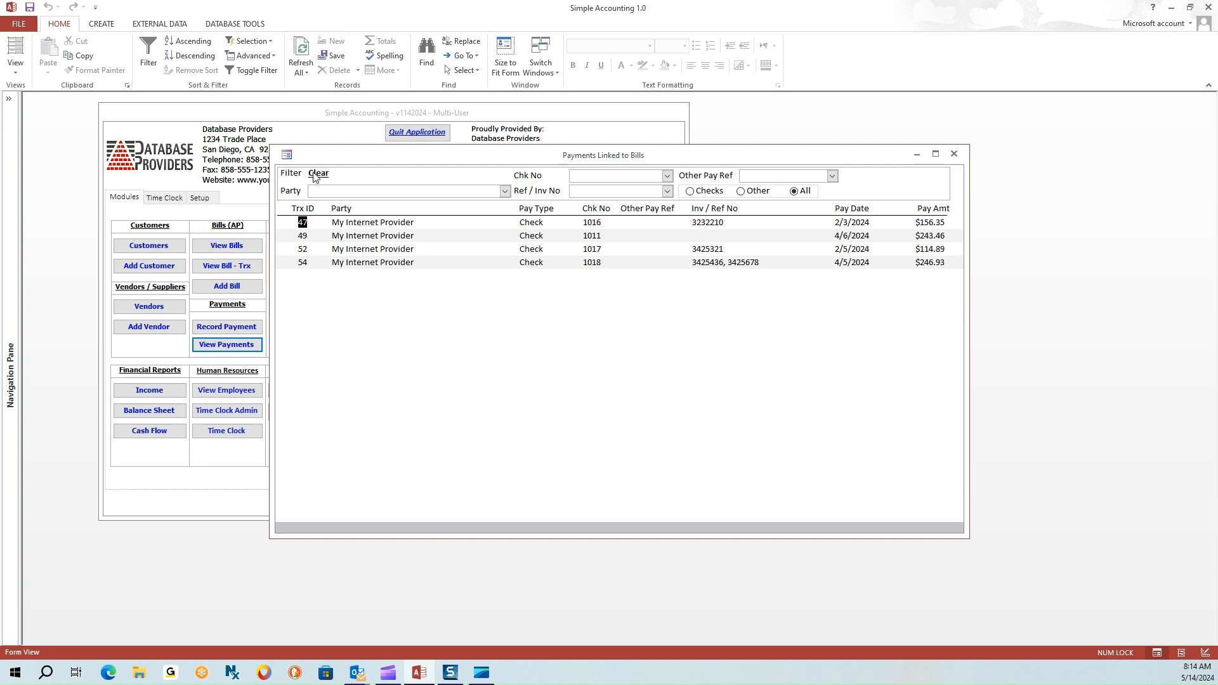
Review the account, check number and linked bills of the check 1018 payment, then close its details and the payments list
{"action": "left_click", "coordinate": [533, 262]}
{"action": "double_click", "coordinate": [533, 263]}
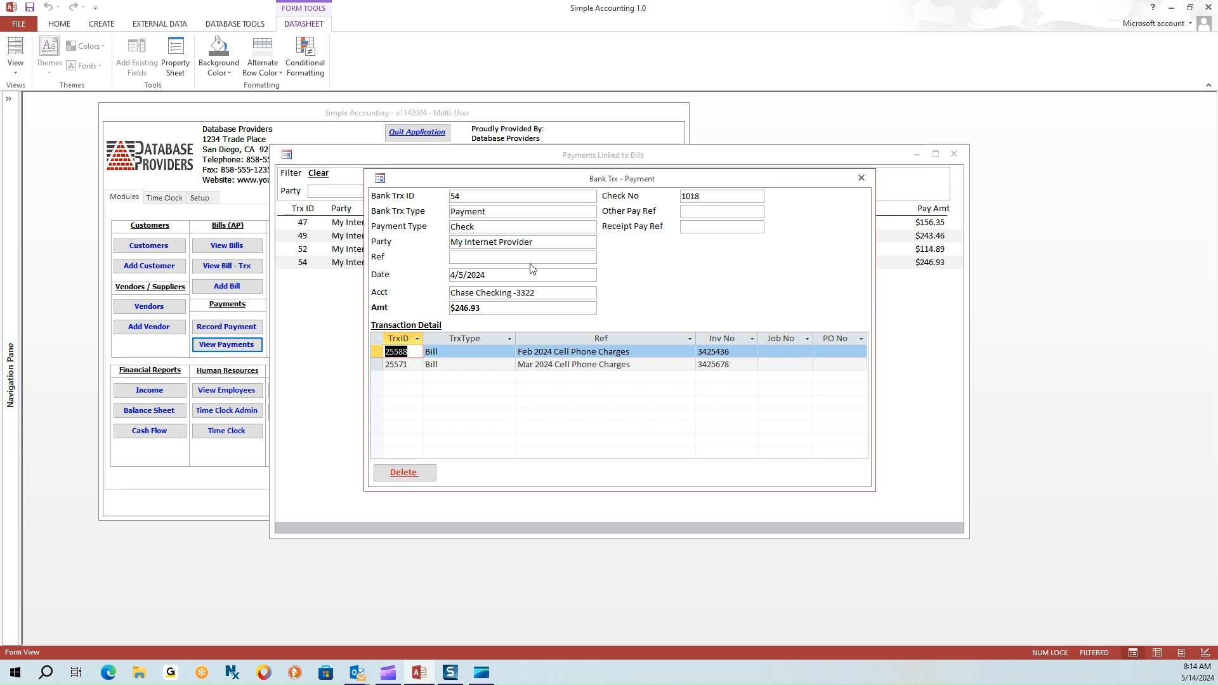
{"action": "left_click", "coordinate": [553, 293]}
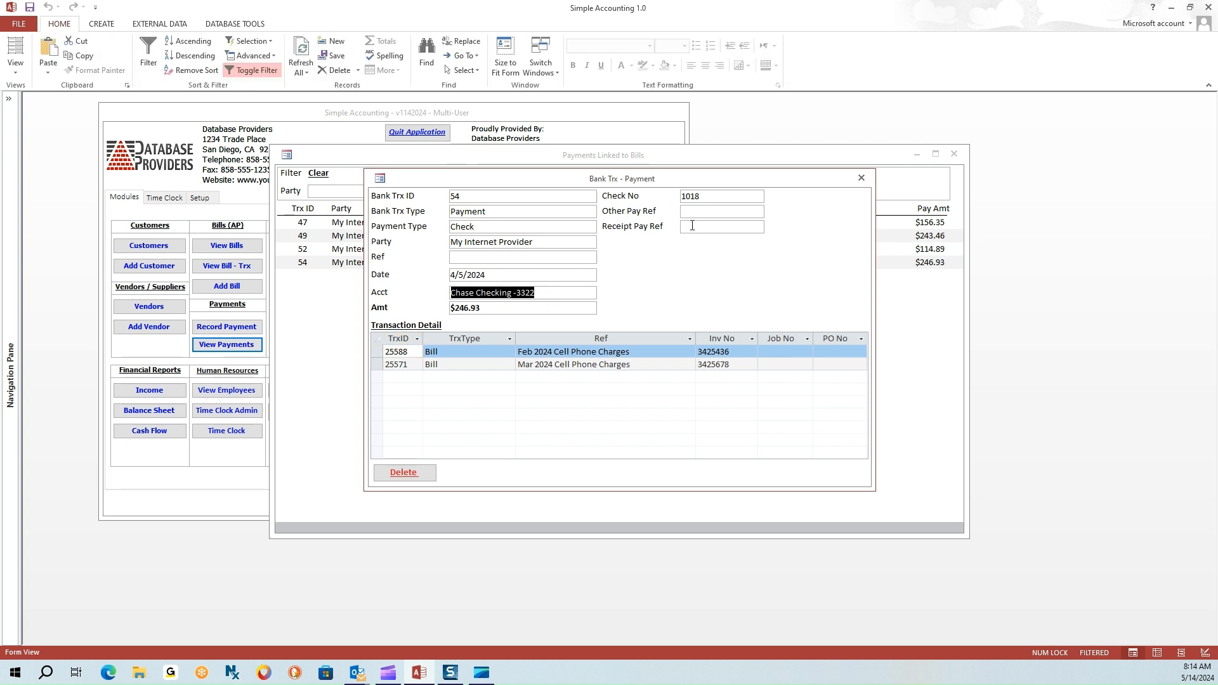
{"action": "left_click_drag", "start_coordinate": [705, 197], "coordinate": [661, 199]}
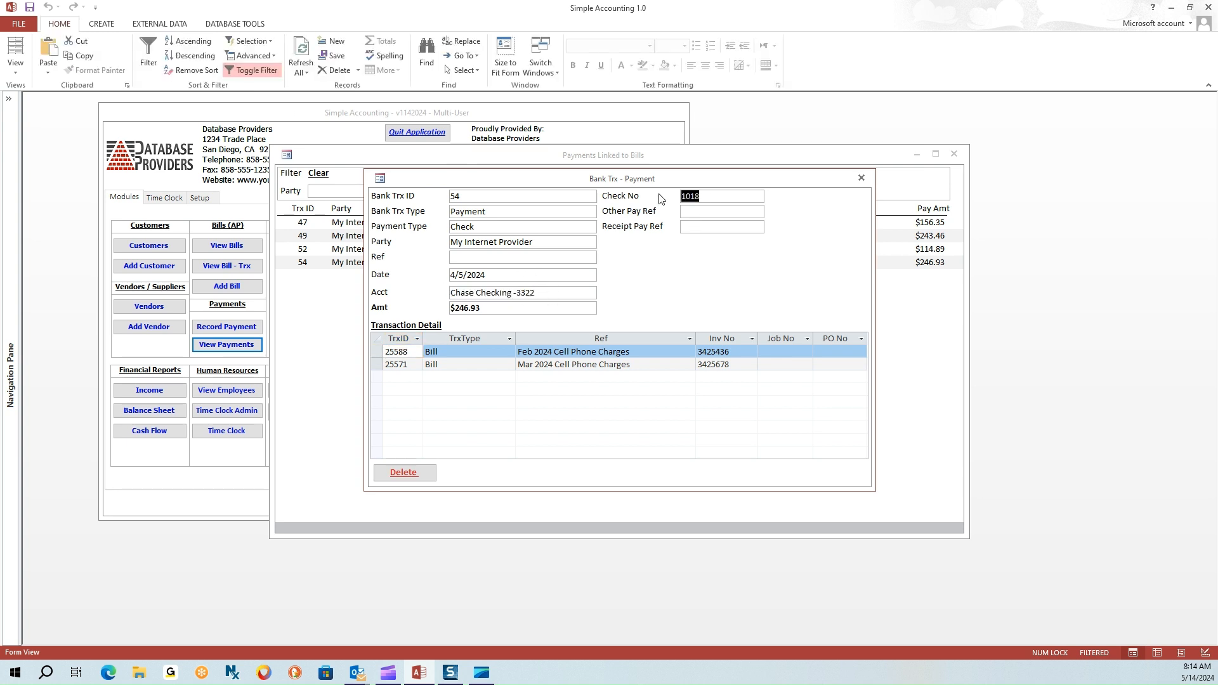
{"action": "left_click", "coordinate": [692, 212]}
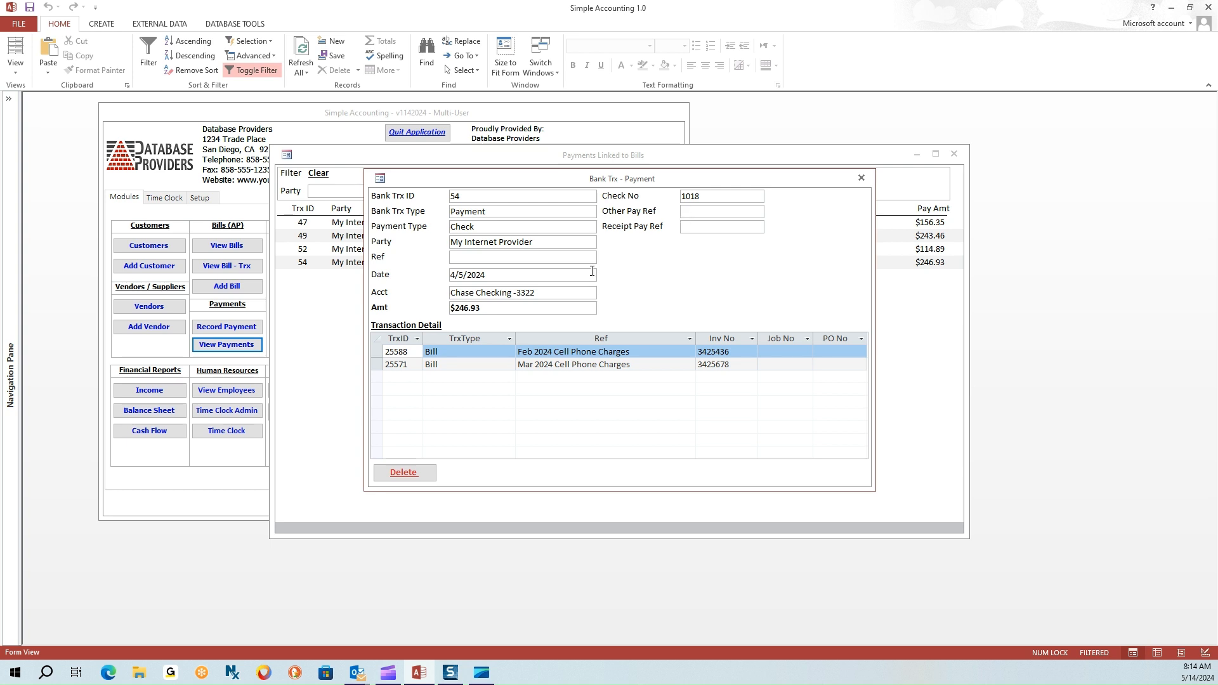
{"action": "left_click", "coordinate": [375, 353]}
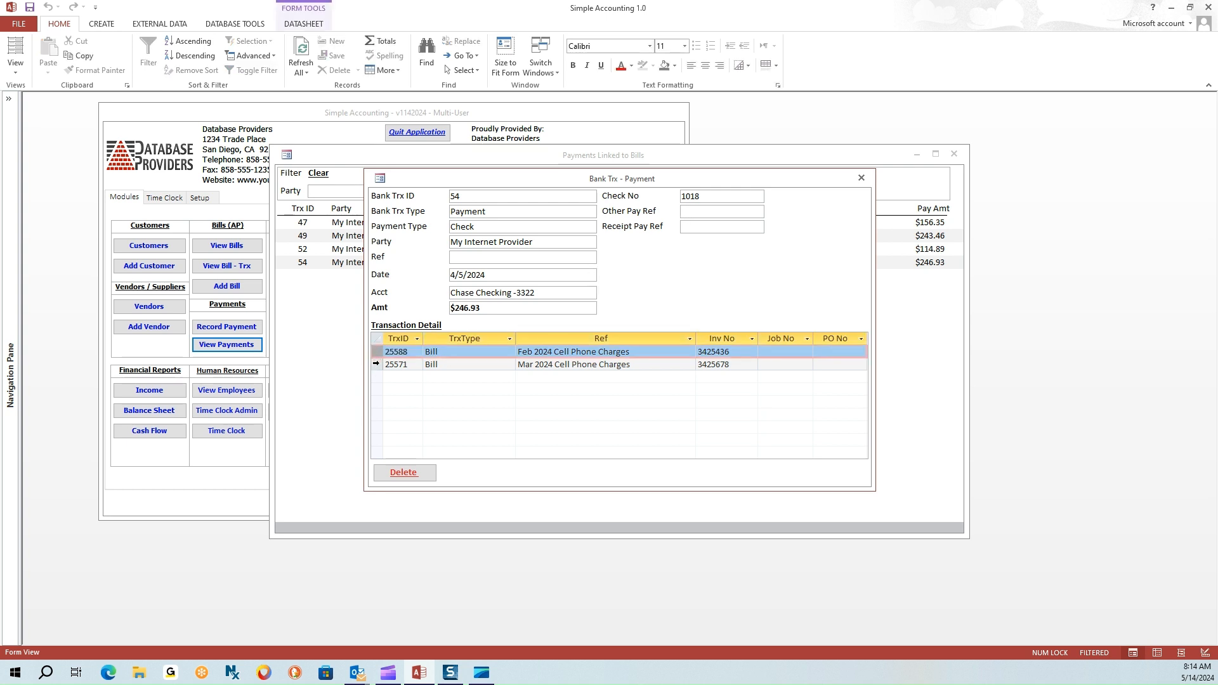
{"action": "left_click", "coordinate": [375, 364]}
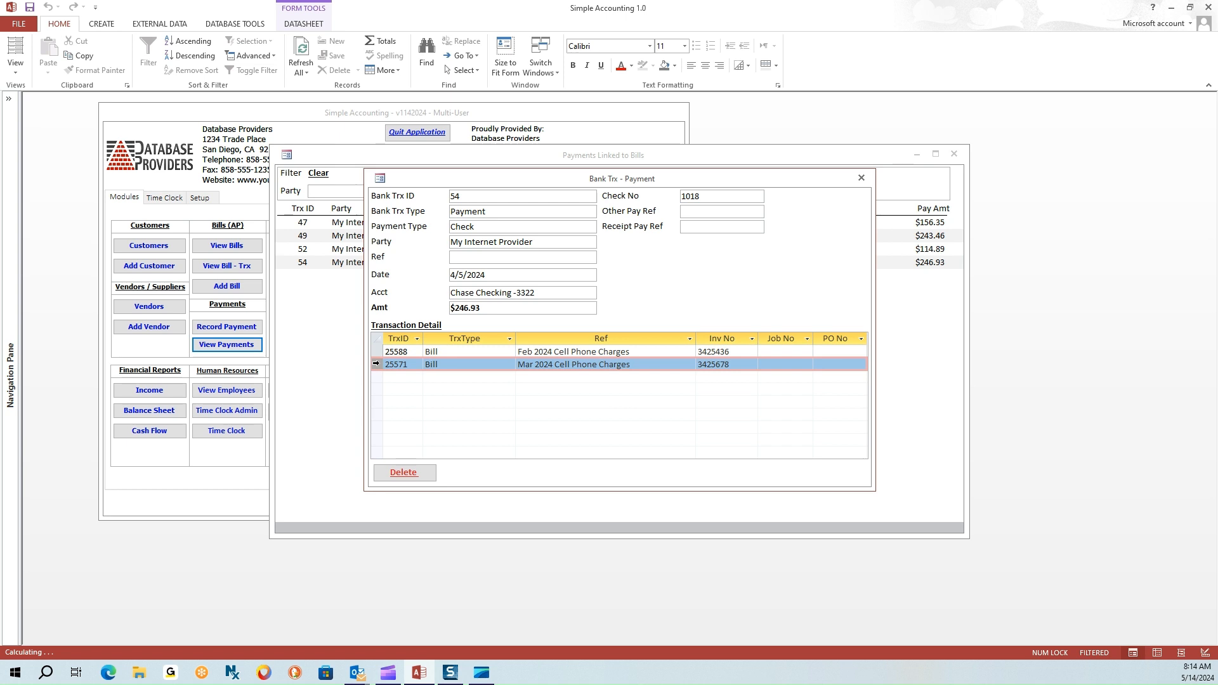
{"action": "left_click", "coordinate": [375, 353]}
{"action": "left_click", "coordinate": [374, 364]}
{"action": "left_click", "coordinate": [862, 177]}
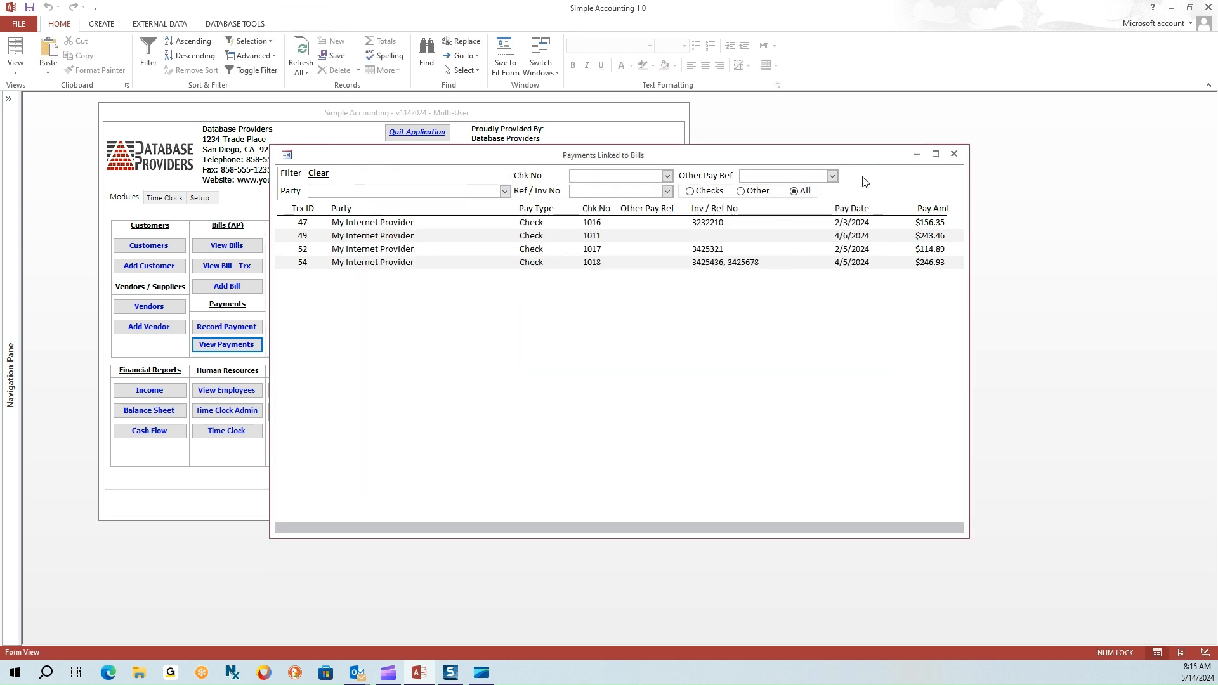
{"action": "left_click", "coordinate": [953, 155]}
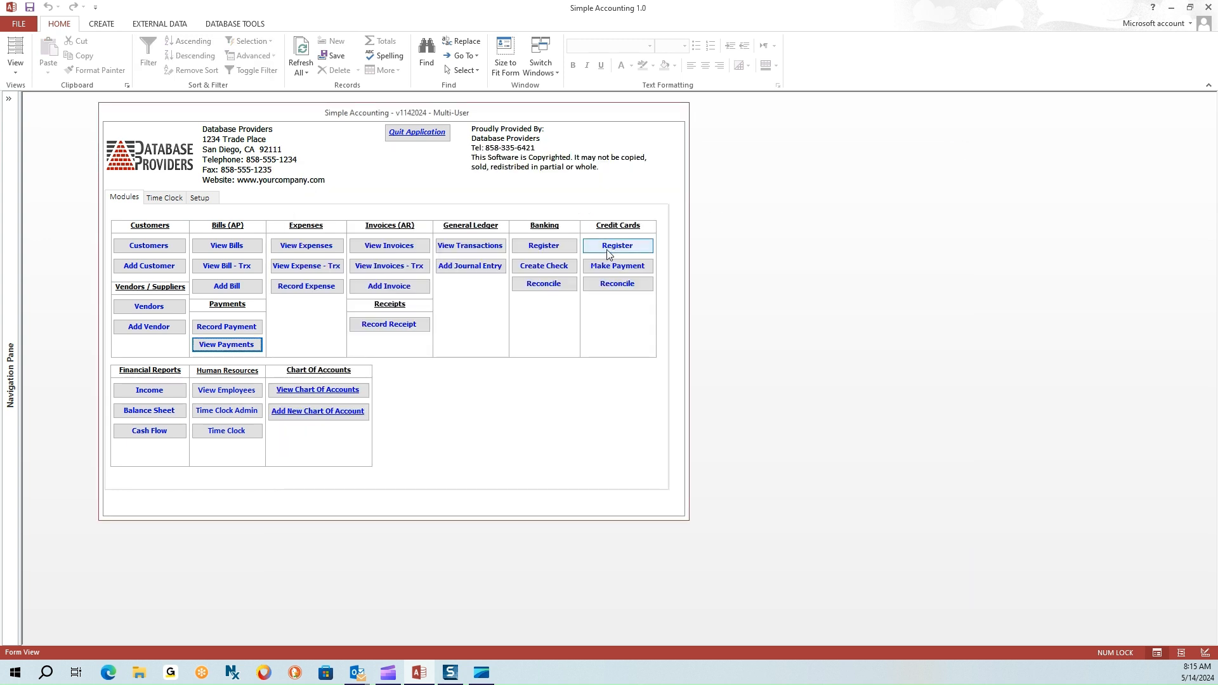
View the accounts payable bill transactions and filter them by check number 1018
{"action": "left_click", "coordinate": [227, 267]}
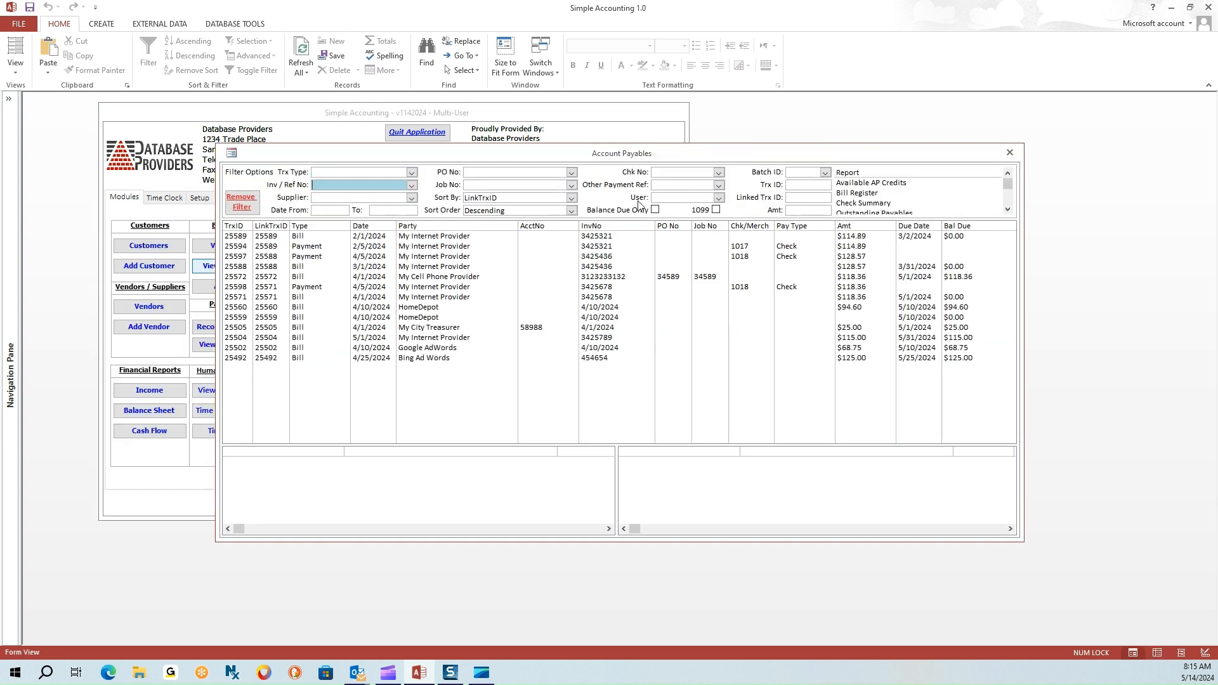
{"action": "left_click", "coordinate": [676, 174]}
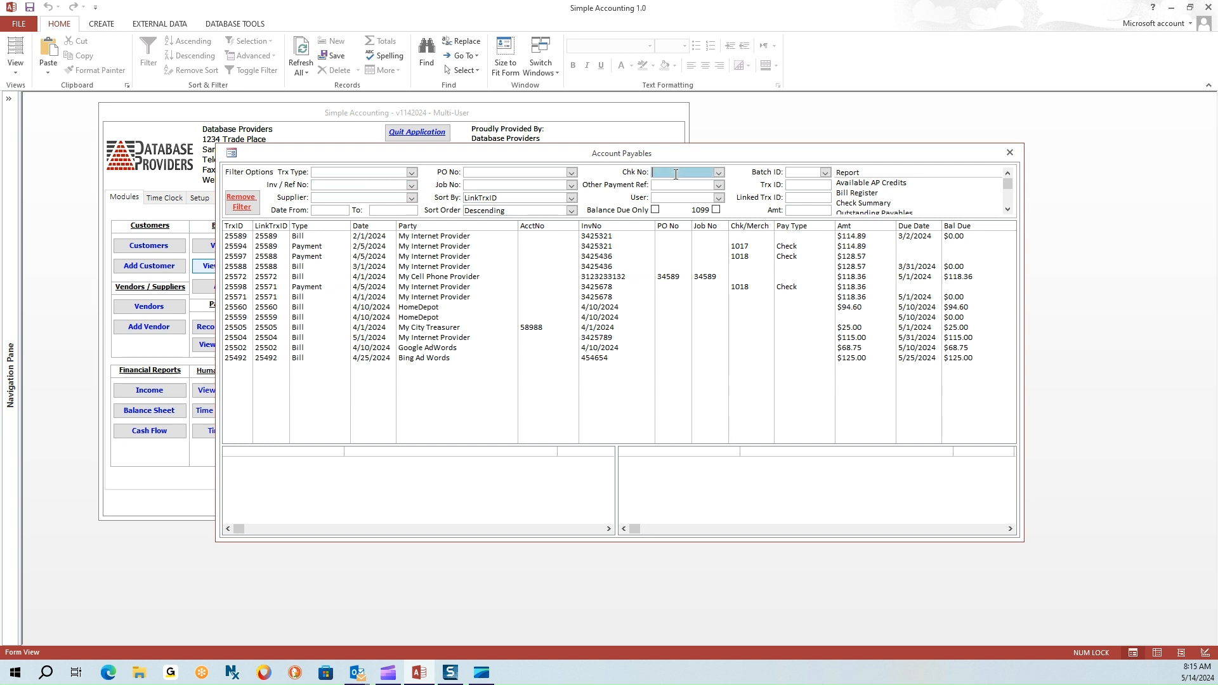
{"action": "type", "text": "1018"}
{"action": "key", "text": "Tab"}
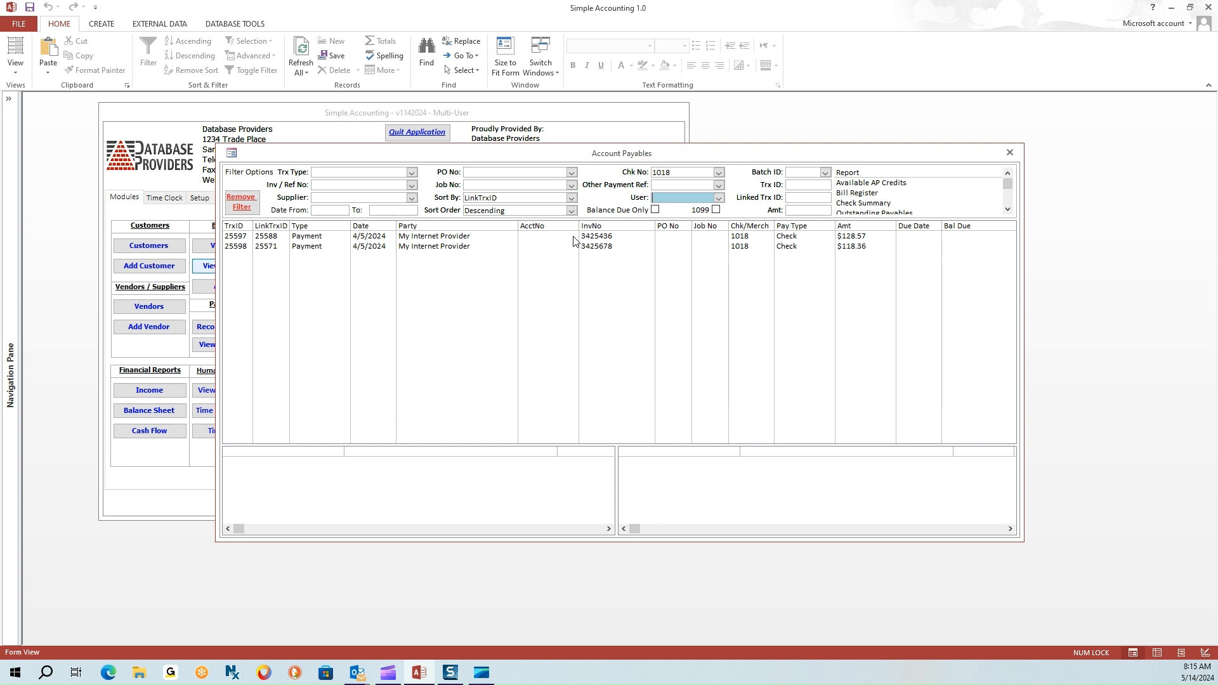
Examine the credit and debit account entries of the two payment transactions on check 1018
{"action": "left_click", "coordinate": [573, 237]}
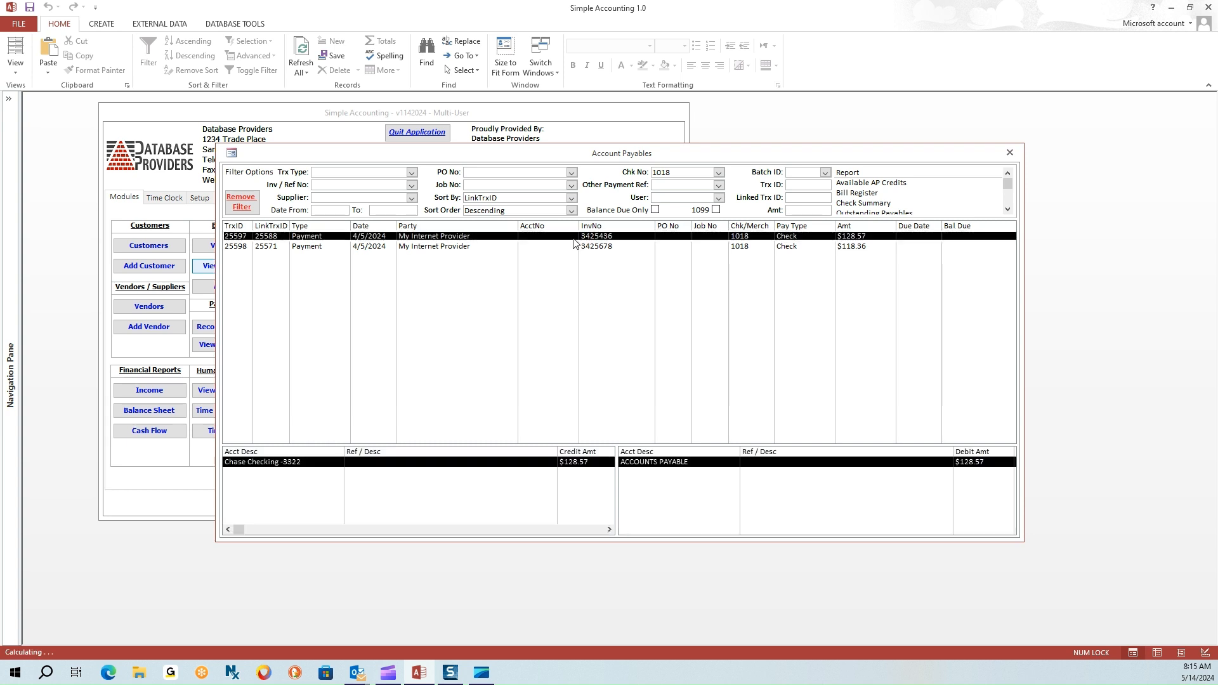
{"action": "left_click", "coordinate": [574, 245]}
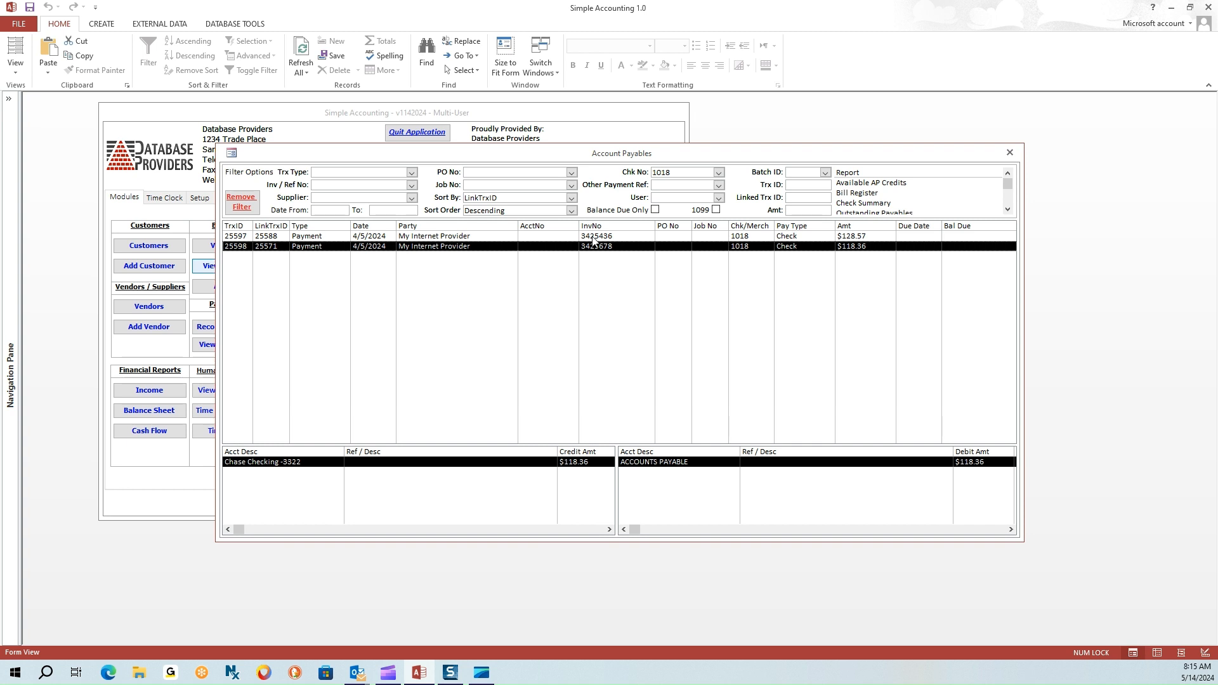
{"action": "left_click", "coordinate": [593, 238]}
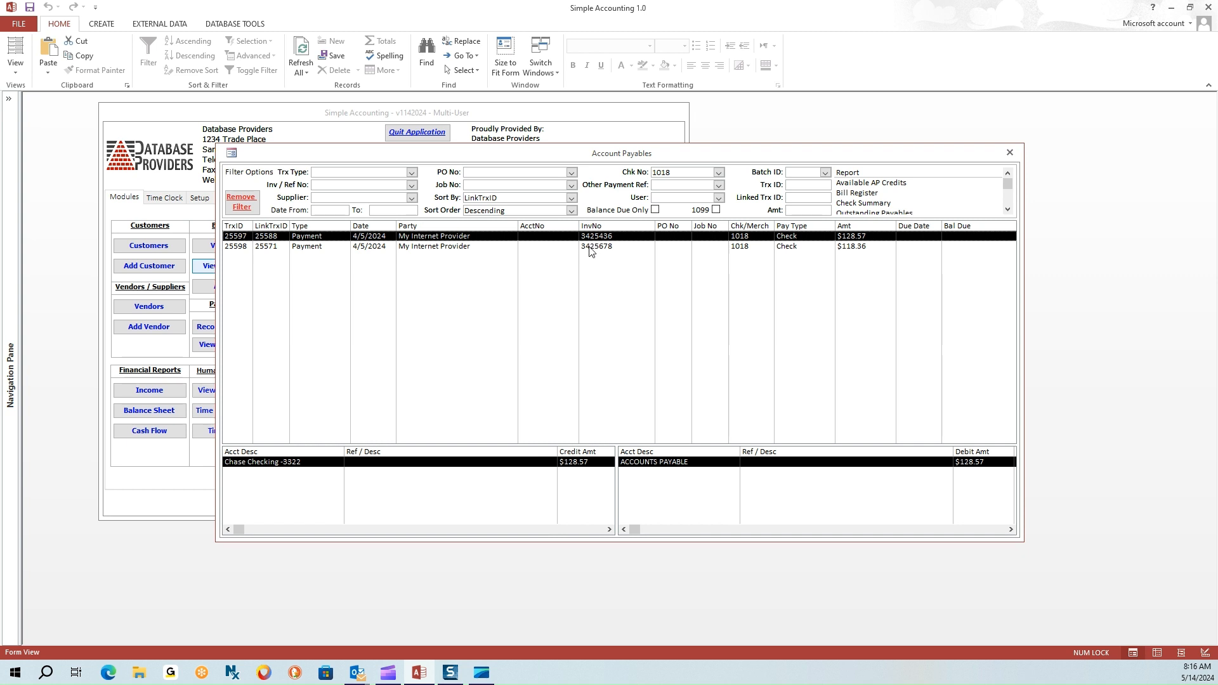
Open the second payment on check 1018, review its linked bill and payment history, then close its details and the accounts payable list
{"action": "left_click", "coordinate": [589, 249]}
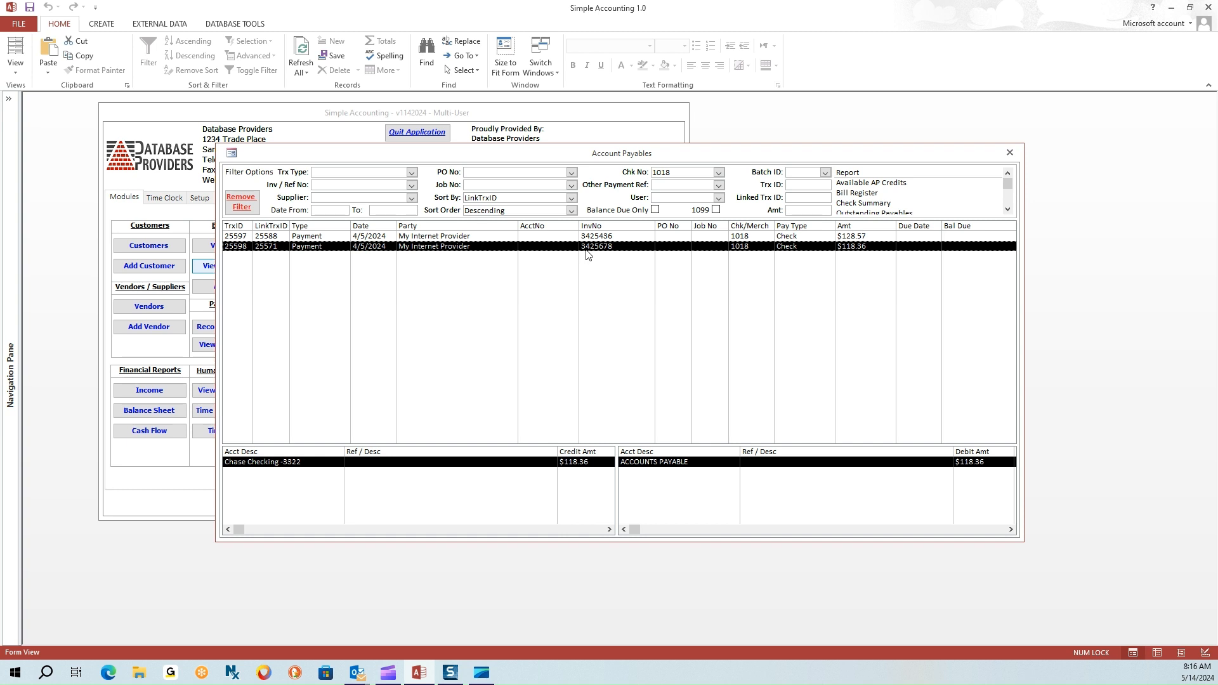
{"action": "double_click", "coordinate": [552, 248]}
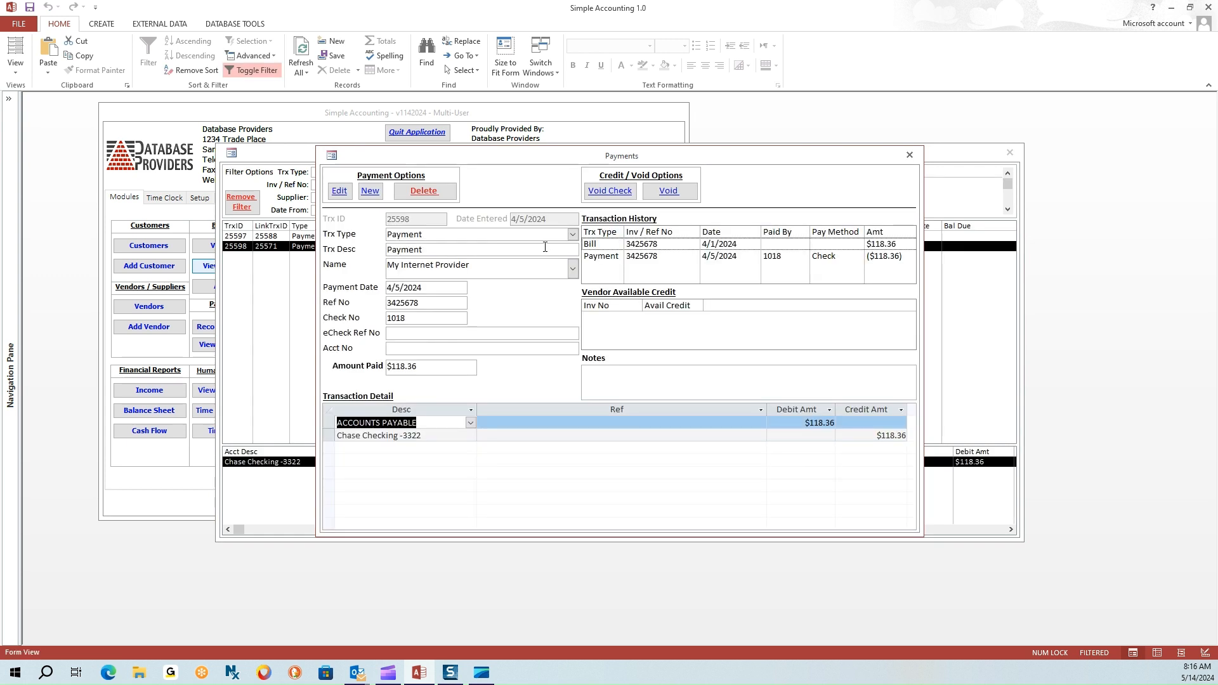
{"action": "left_click", "coordinate": [614, 259]}
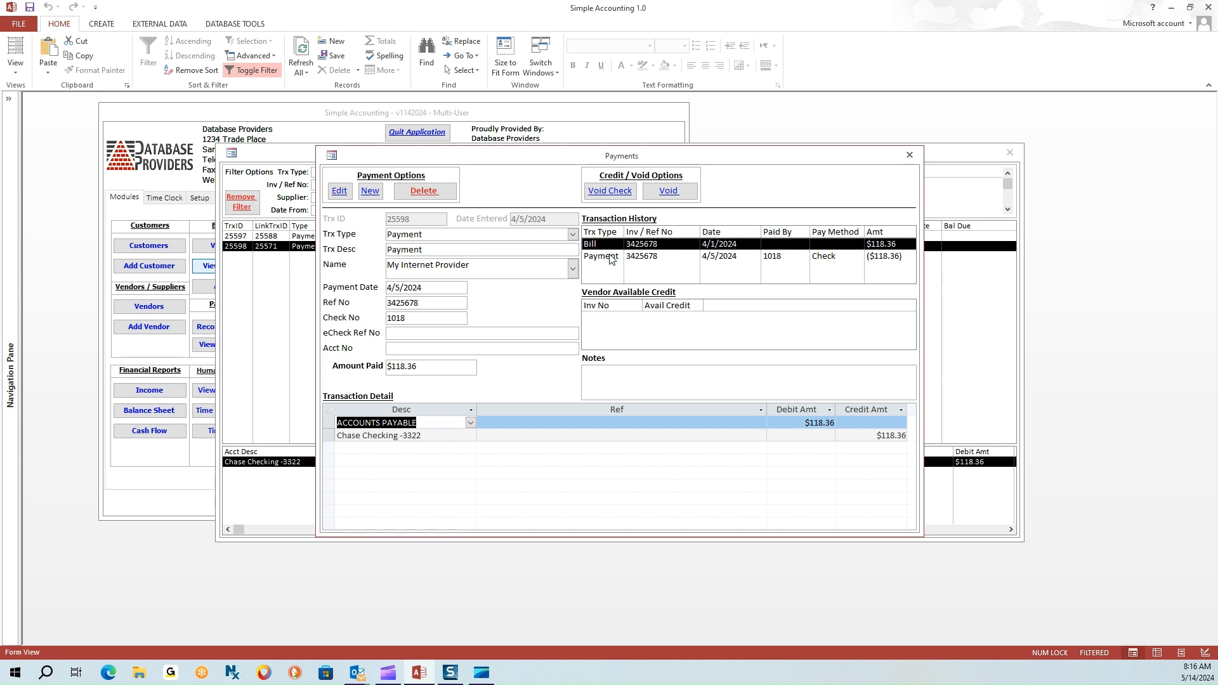
{"action": "left_click", "coordinate": [611, 258]}
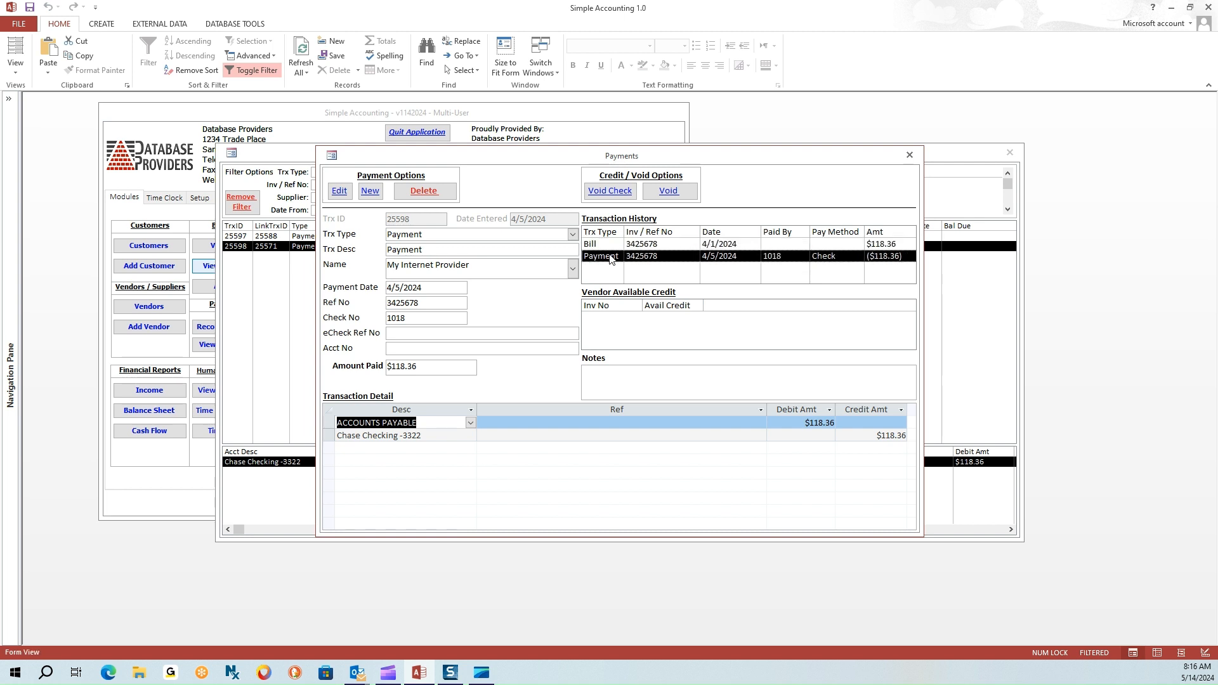
{"action": "left_click", "coordinate": [909, 156]}
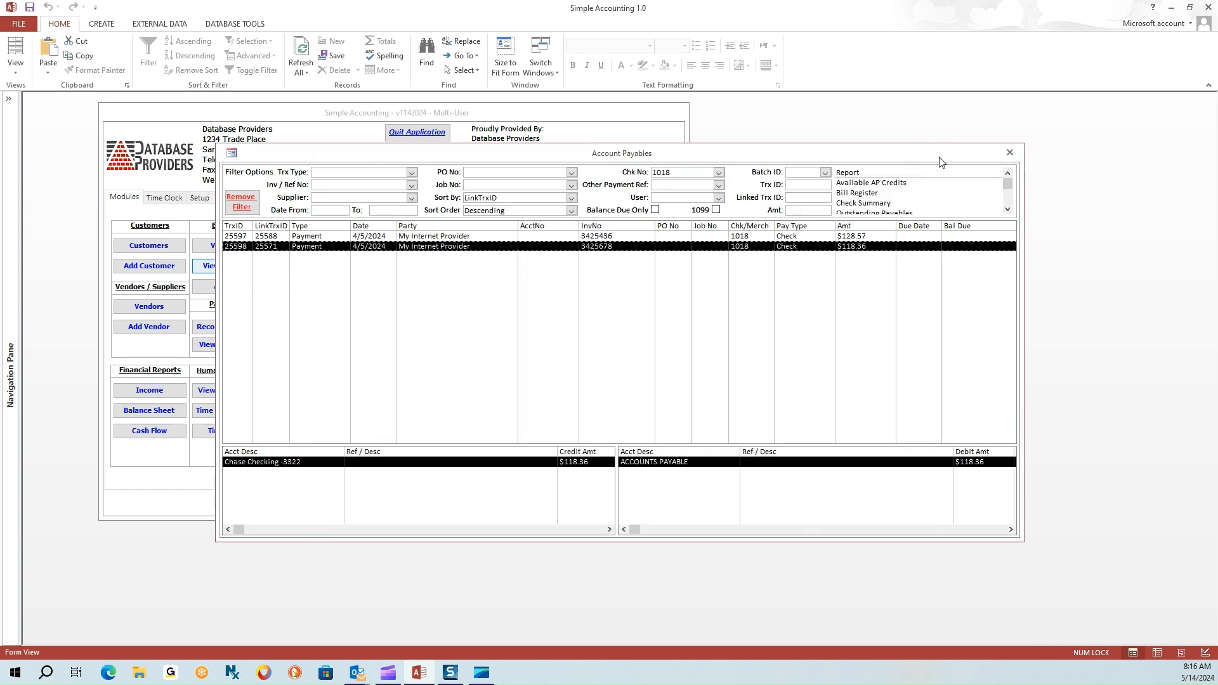
{"action": "left_click", "coordinate": [1010, 154]}
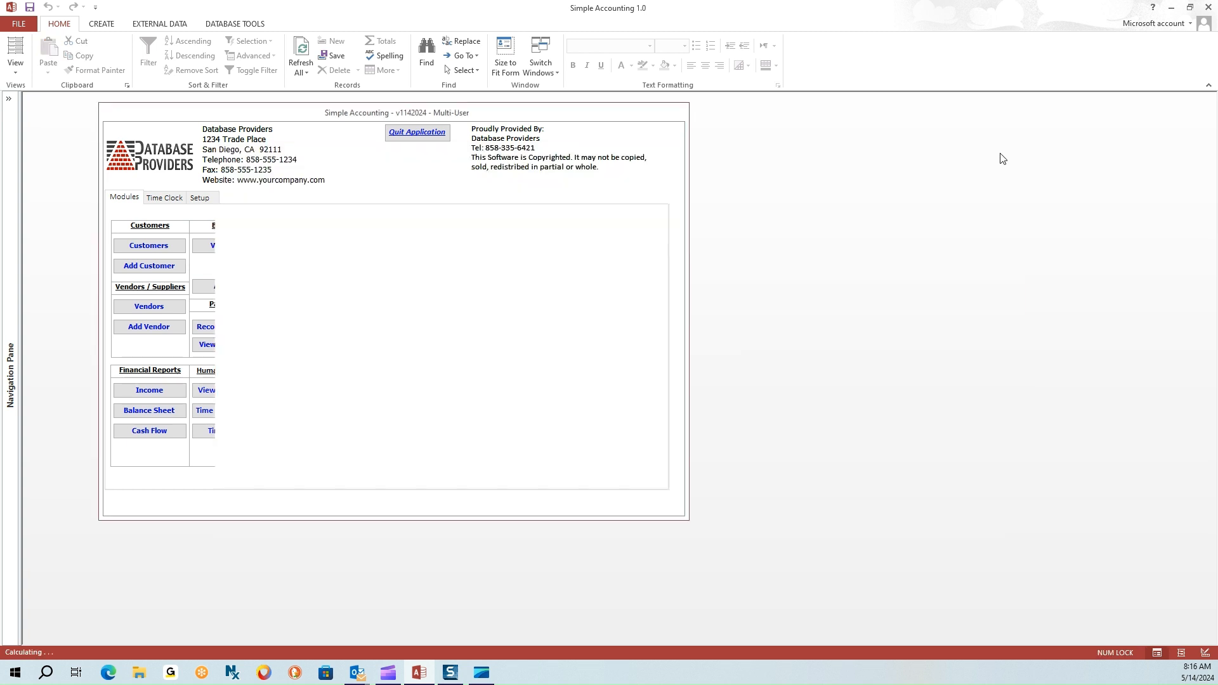